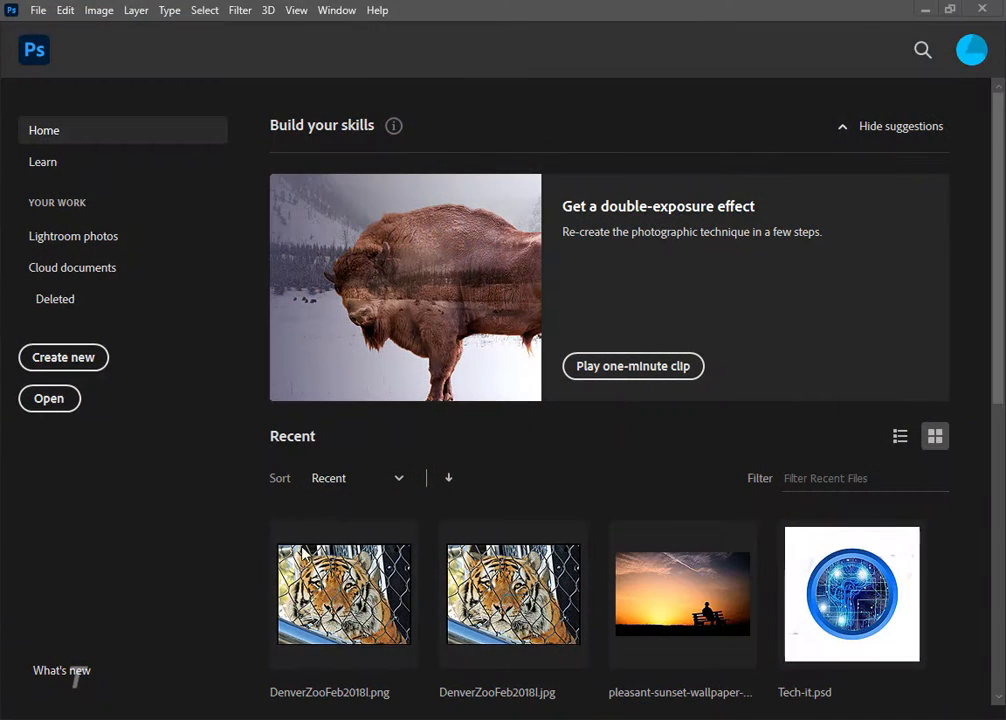
Open the tiger photo DenverZooFeb2018I from the Photo Editig folder
{"action": "left_click", "coordinate": [50, 402]}
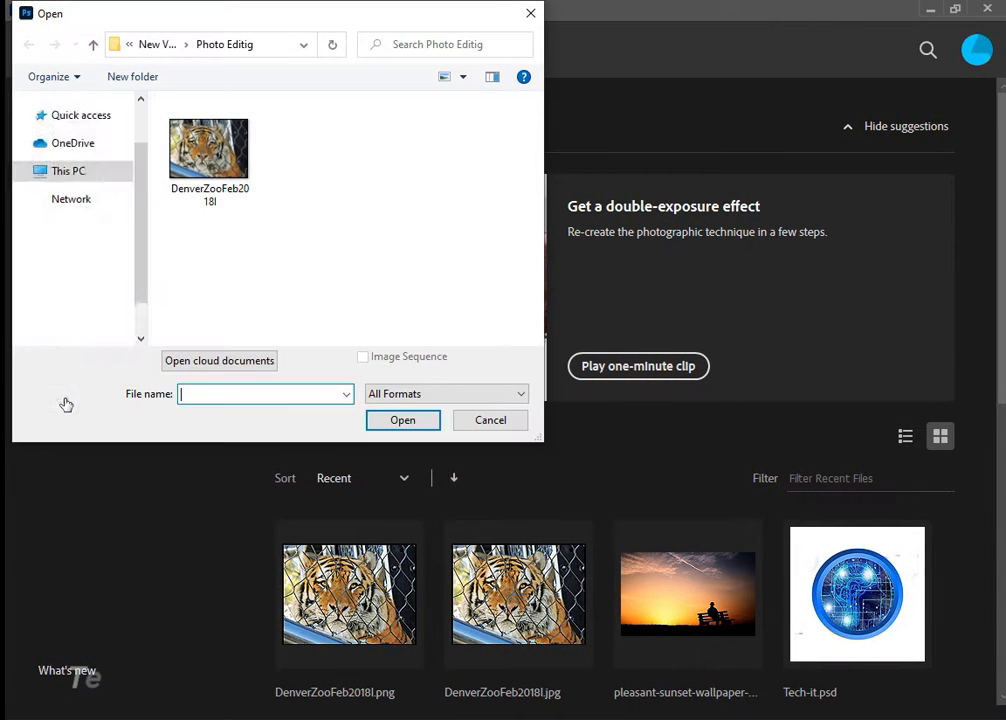
{"action": "left_click", "coordinate": [211, 170]}
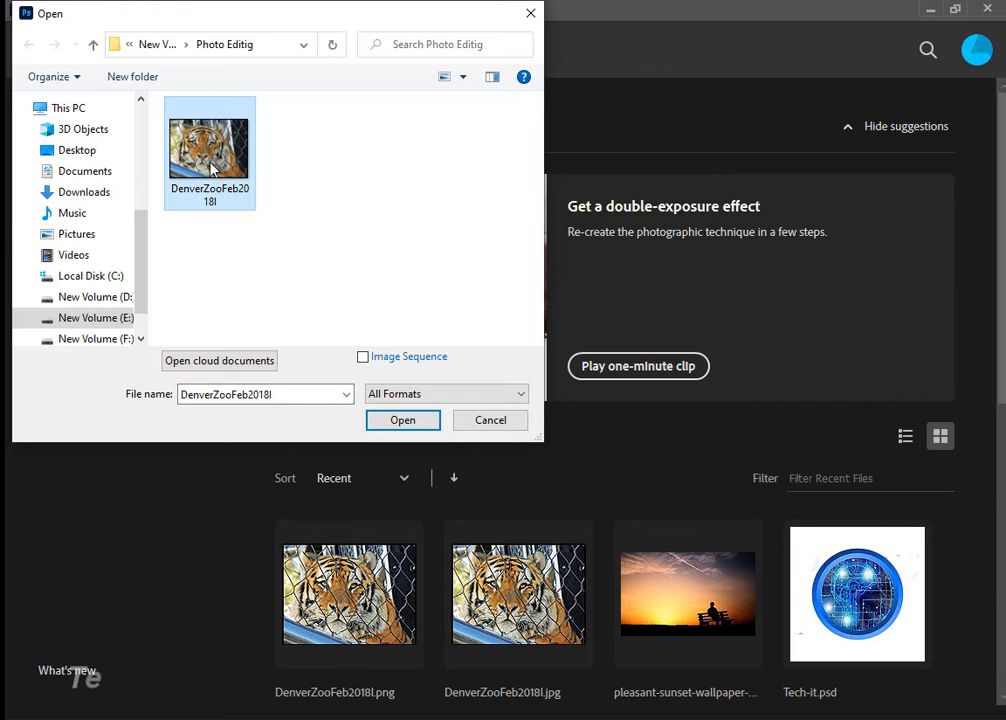
{"action": "left_click", "coordinate": [402, 420]}
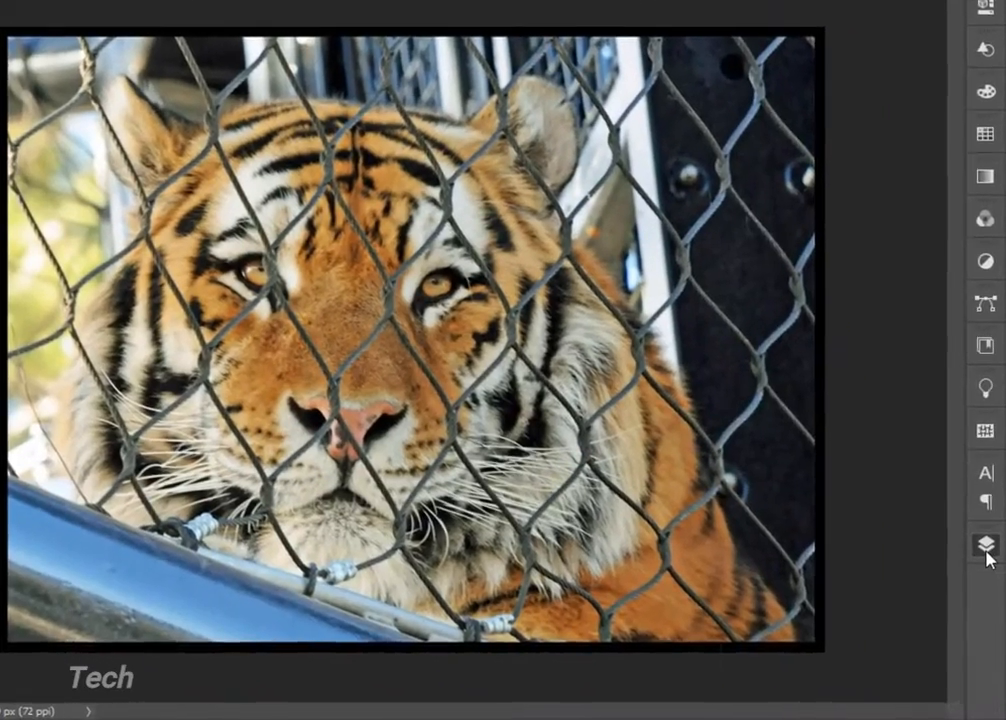
Add a new empty layer above the Background and move the layer list up beside the photo
{"action": "left_click", "coordinate": [988, 563]}
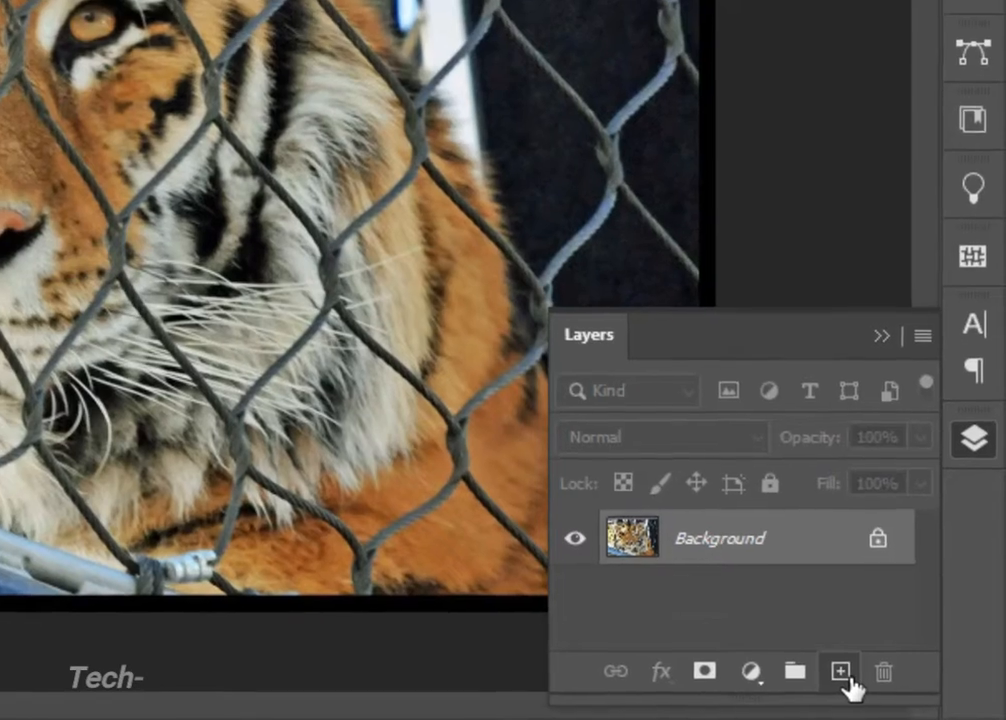
{"action": "left_click", "coordinate": [842, 674]}
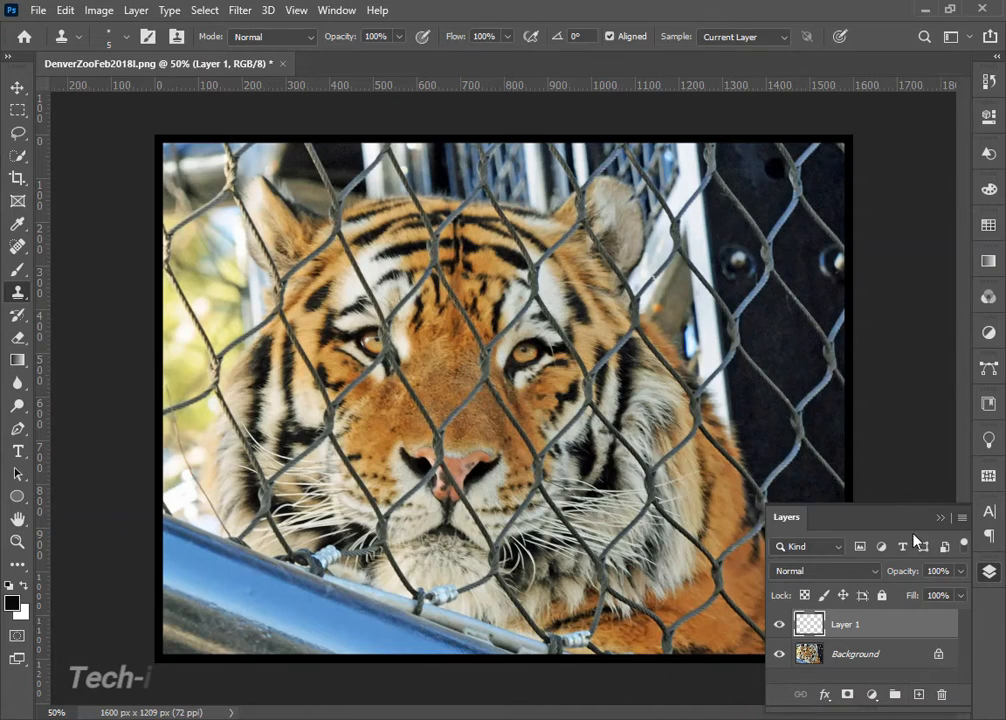
{"action": "left_click_drag", "start_coordinate": [903, 523], "coordinate": [907, 278]}
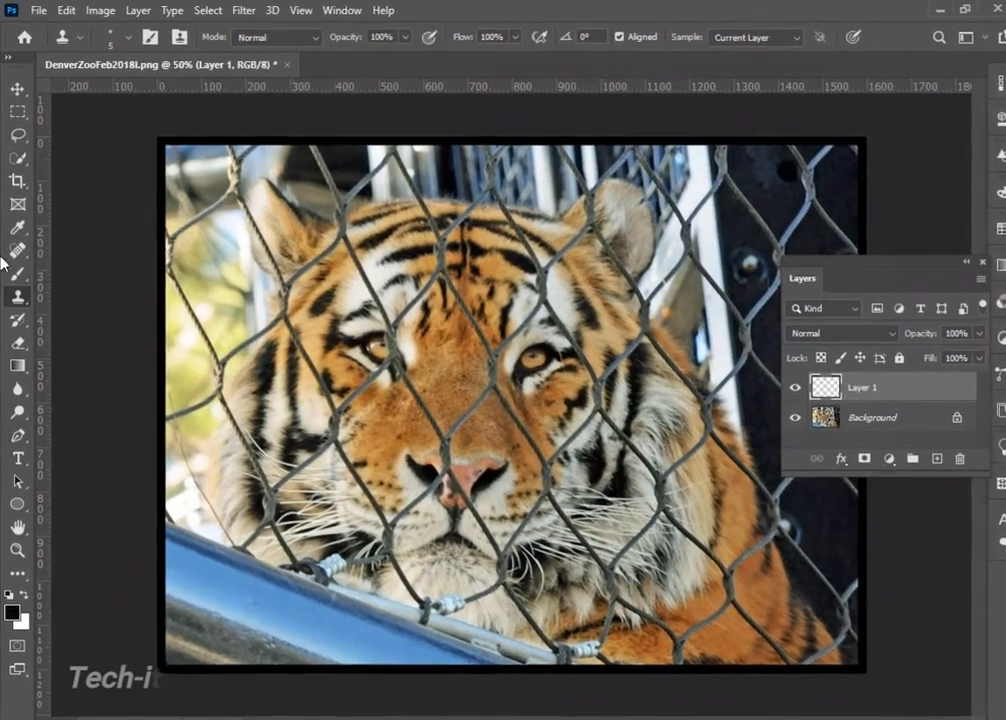
Set up the Brush tool with a Hard Round tip, 25 px in size and 100% hardness
{"action": "key", "text": "b"}
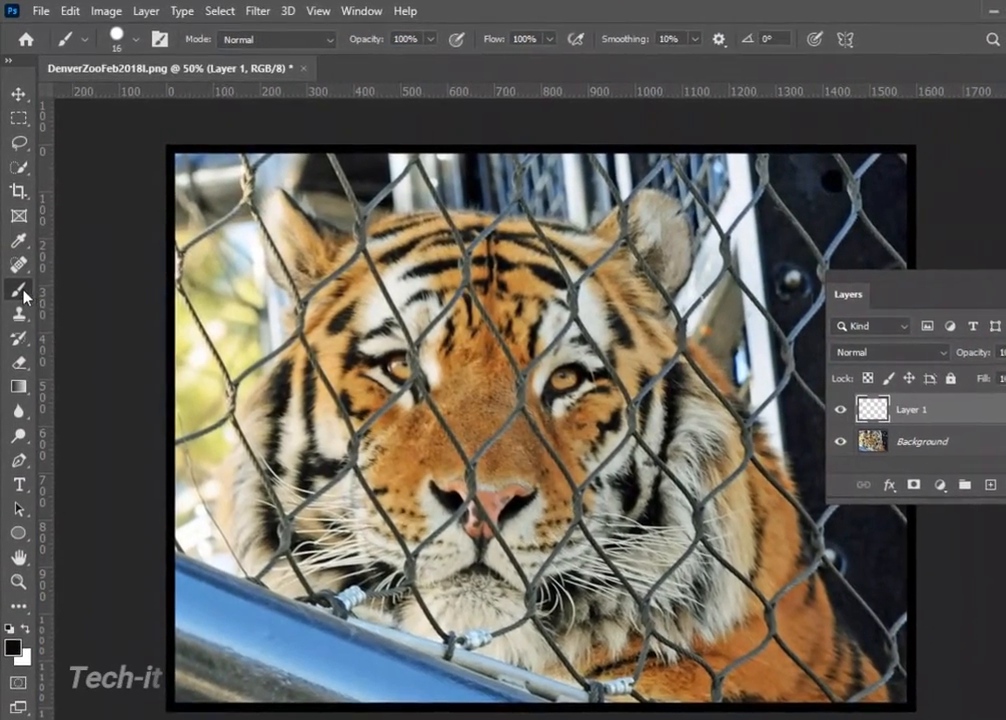
{"action": "right_click", "coordinate": [20, 283]}
{"action": "left_click", "coordinate": [55, 293]}
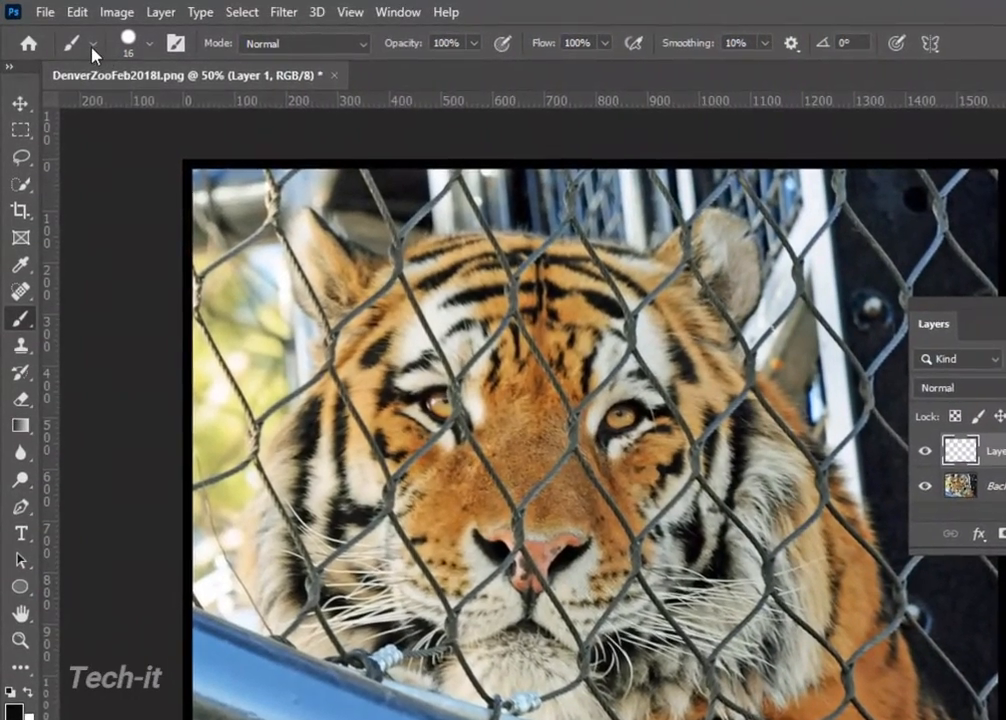
{"action": "left_click", "coordinate": [89, 44]}
{"action": "left_click", "coordinate": [93, 45]}
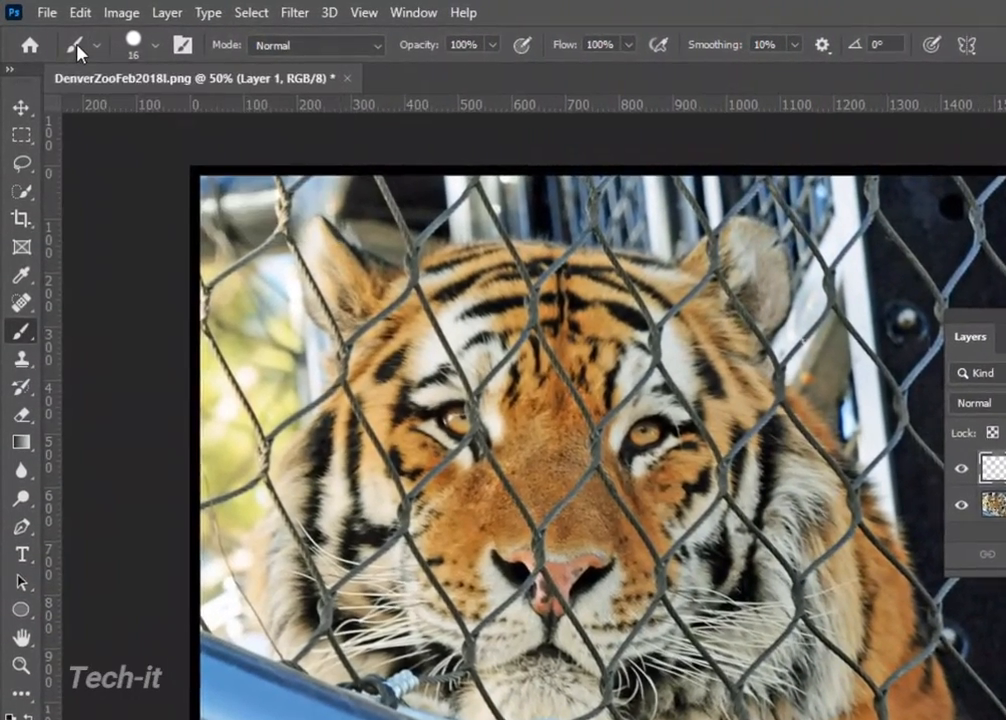
{"action": "left_click", "coordinate": [93, 45]}
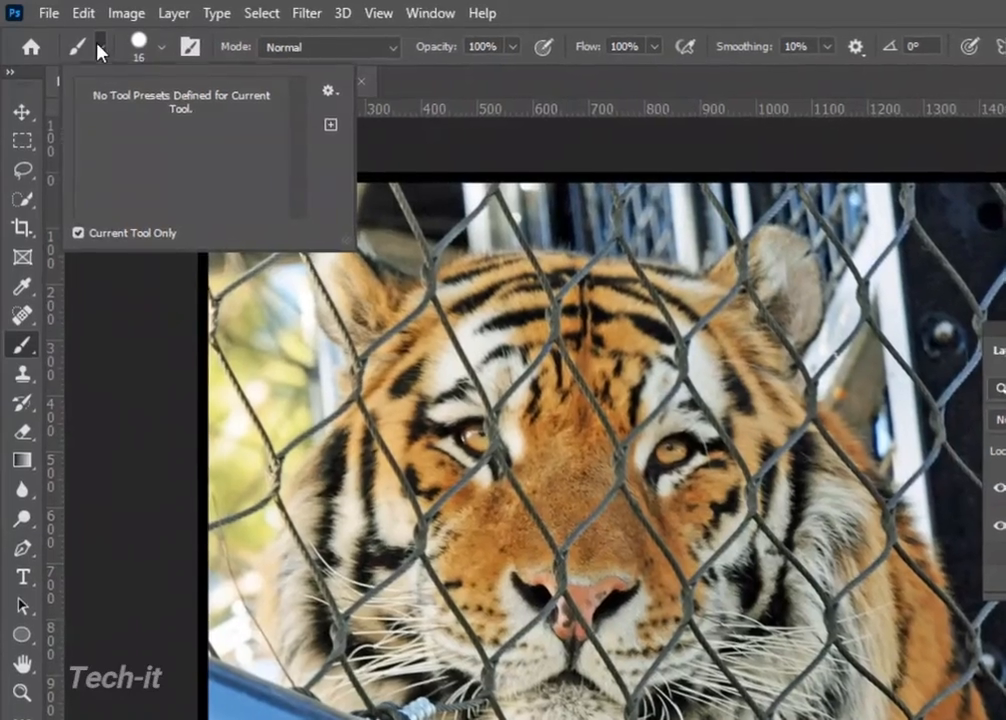
{"action": "left_click", "coordinate": [99, 45]}
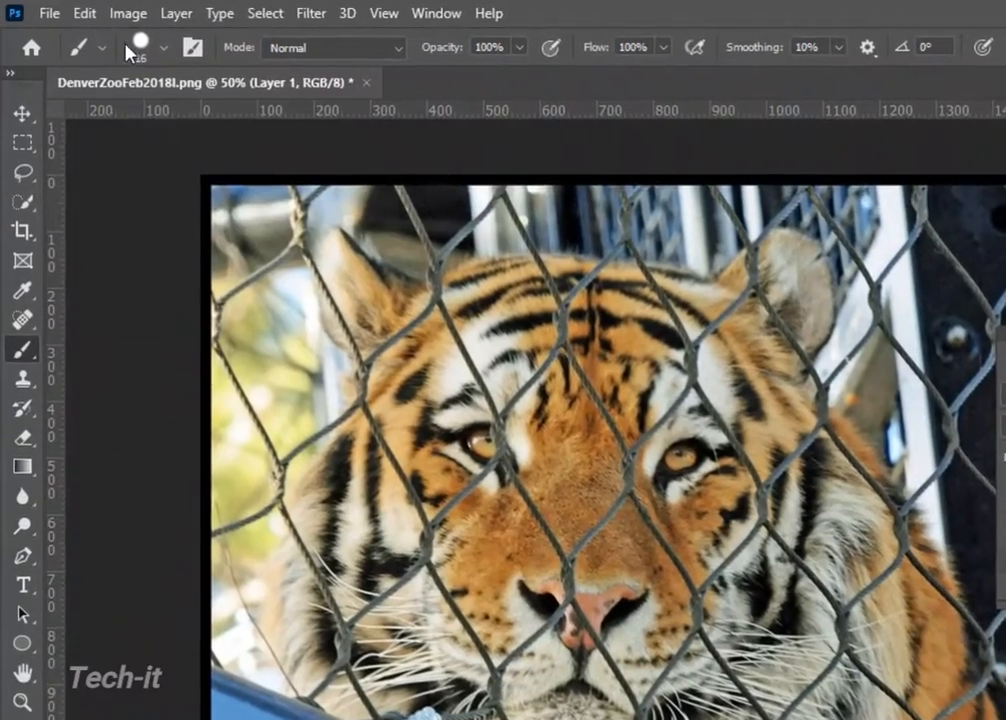
{"action": "left_click", "coordinate": [163, 46]}
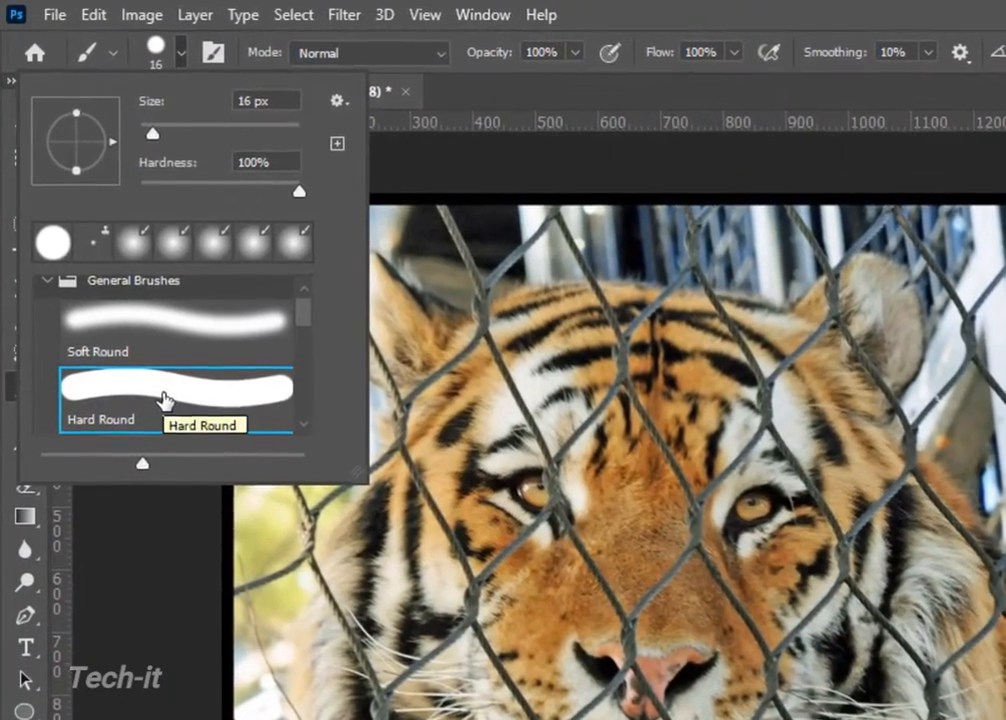
{"action": "left_click", "coordinate": [161, 389]}
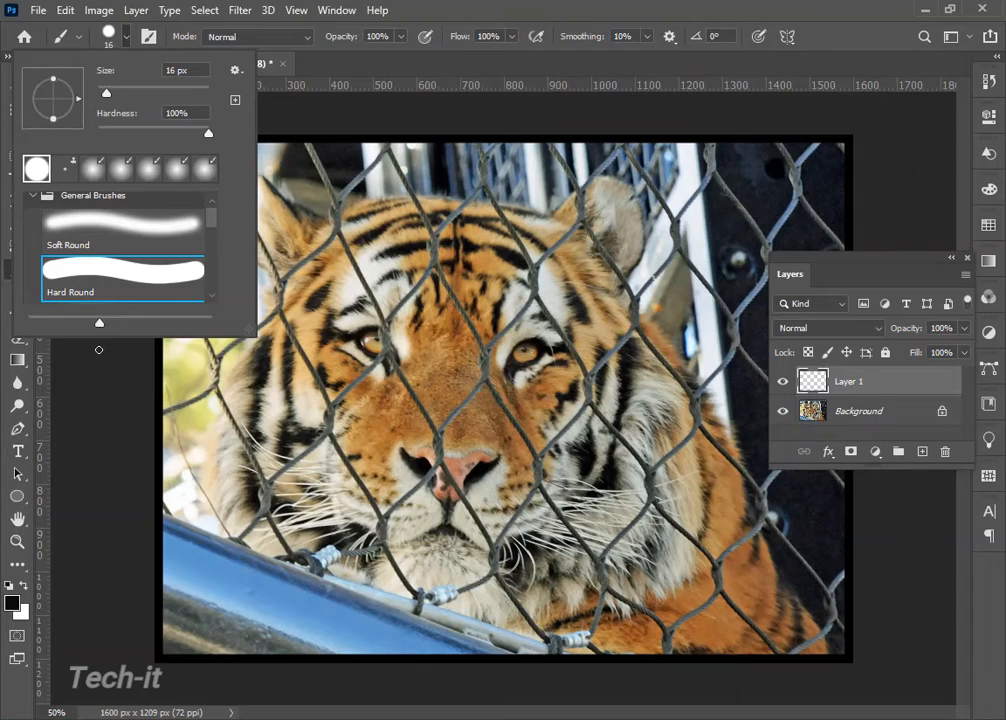
{"action": "left_click", "coordinate": [162, 570]}
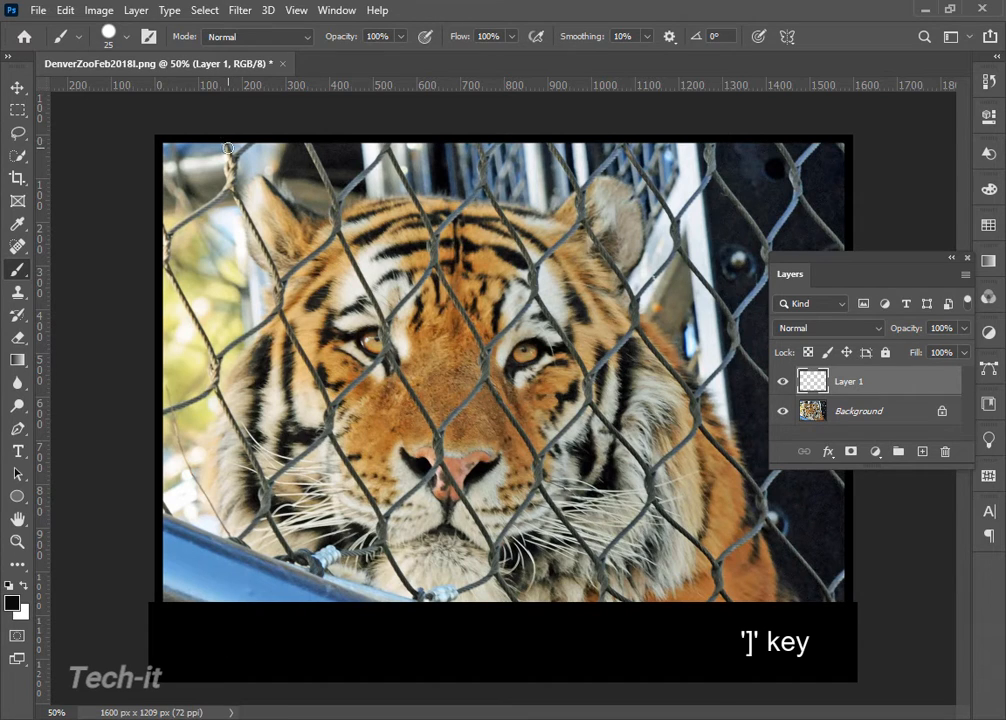
Paint black over the fence wire from the photo's top edge near the left ear down to its left edge
{"action": "key", "text": "ctrl+plus"}
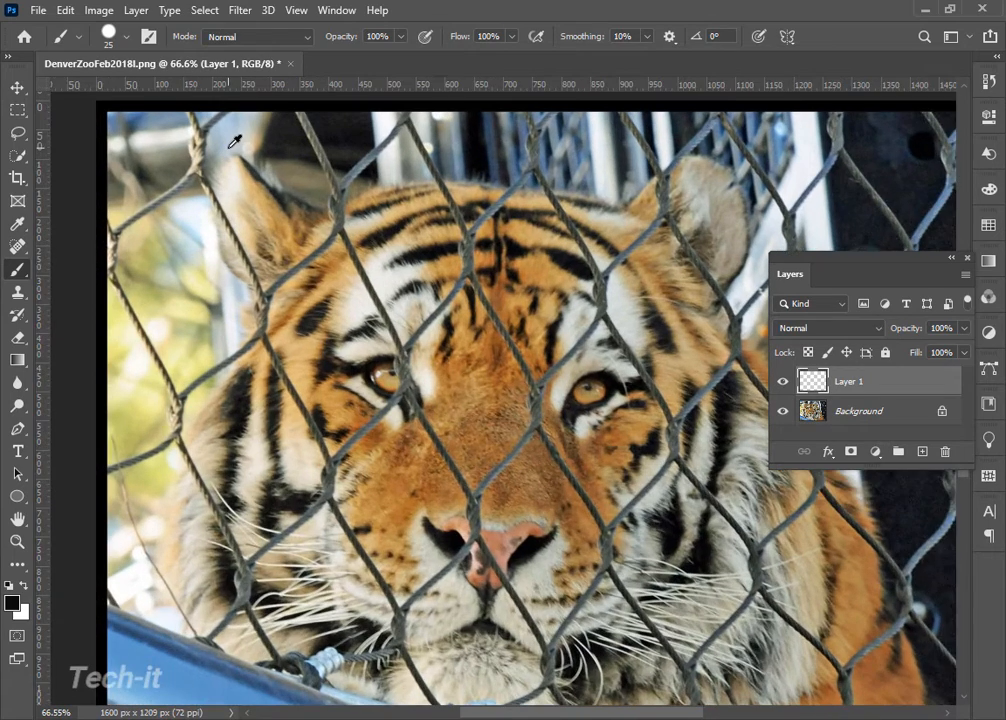
{"action": "scroll", "coordinate": [234, 142], "scroll_direction": "up", "scroll_amount": 2}
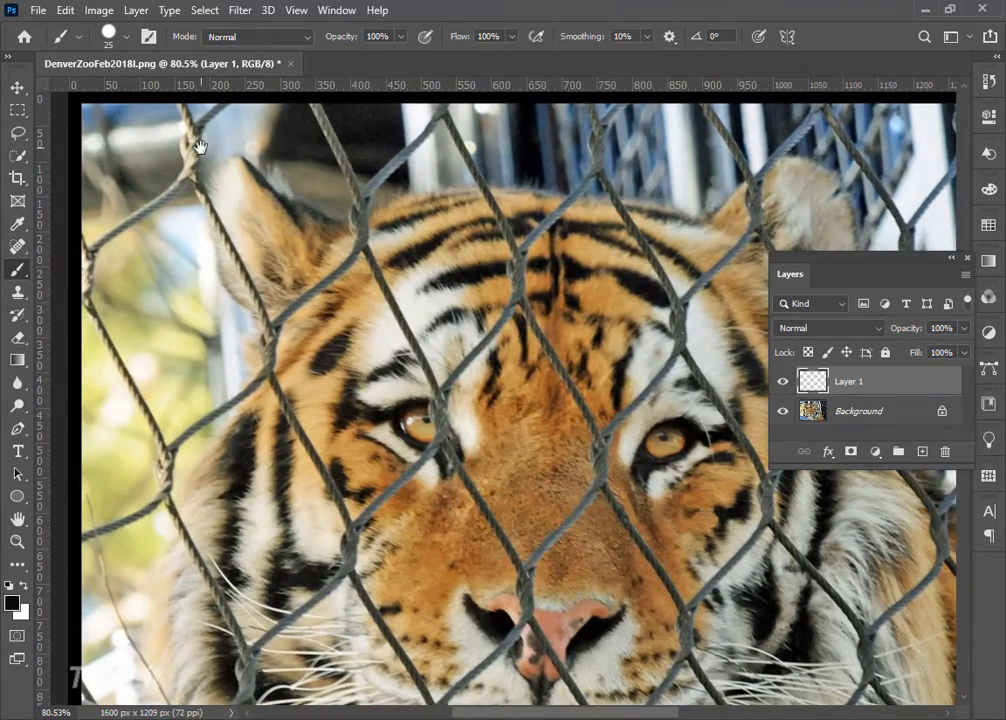
{"action": "left_click_drag", "start_coordinate": [200, 147], "coordinate": [214, 202]}
{"action": "scroll", "coordinate": [214, 198], "scroll_direction": "up", "scroll_amount": 5}
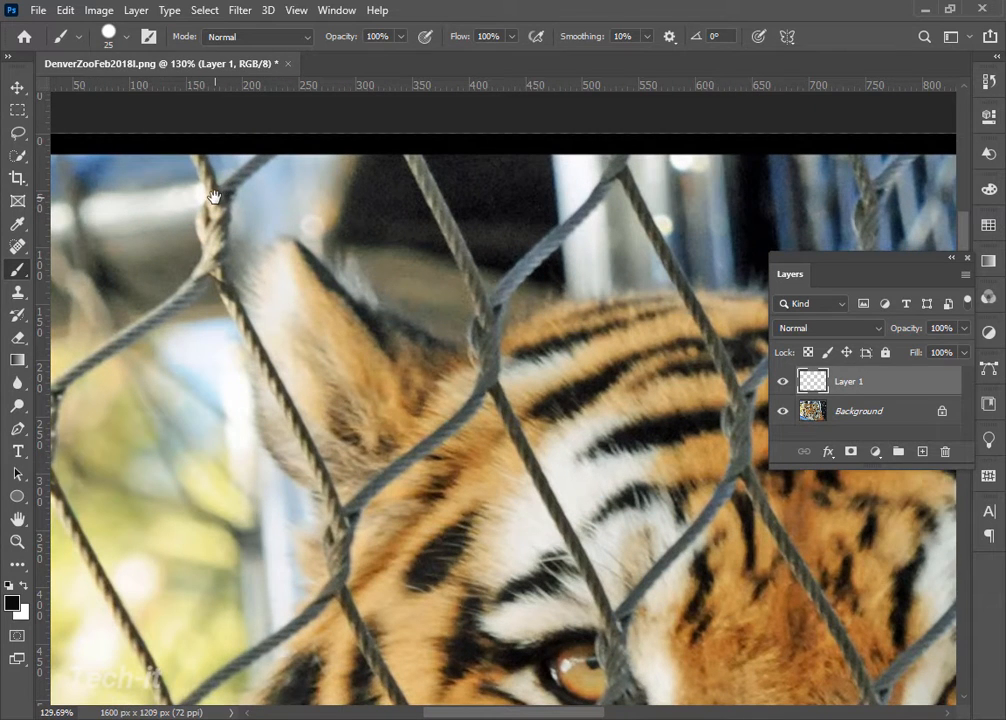
{"action": "left_click_drag", "start_coordinate": [213, 197], "coordinate": [262, 198]}
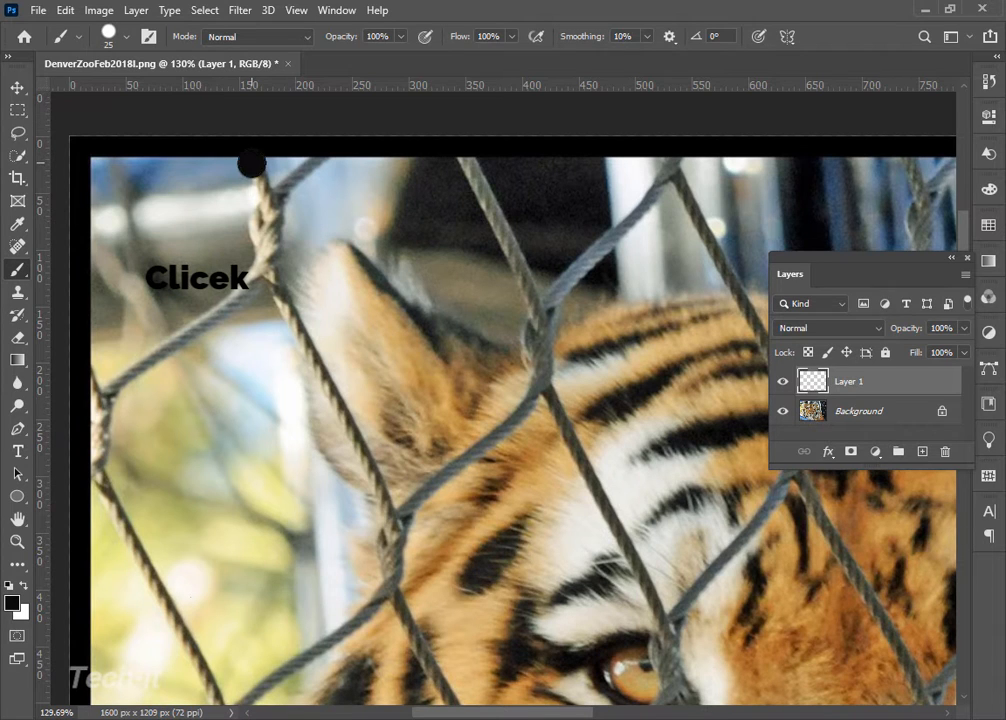
{"action": "left_click", "coordinate": [270, 224], "text": "shift"}
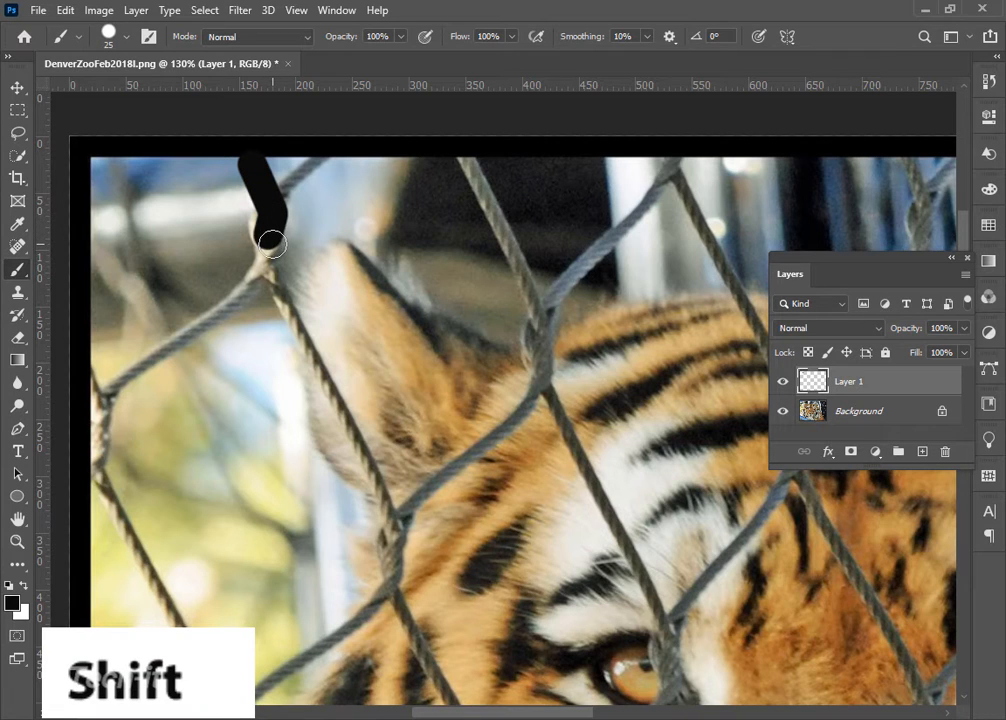
{"action": "left_click", "coordinate": [258, 278], "text": "shift"}
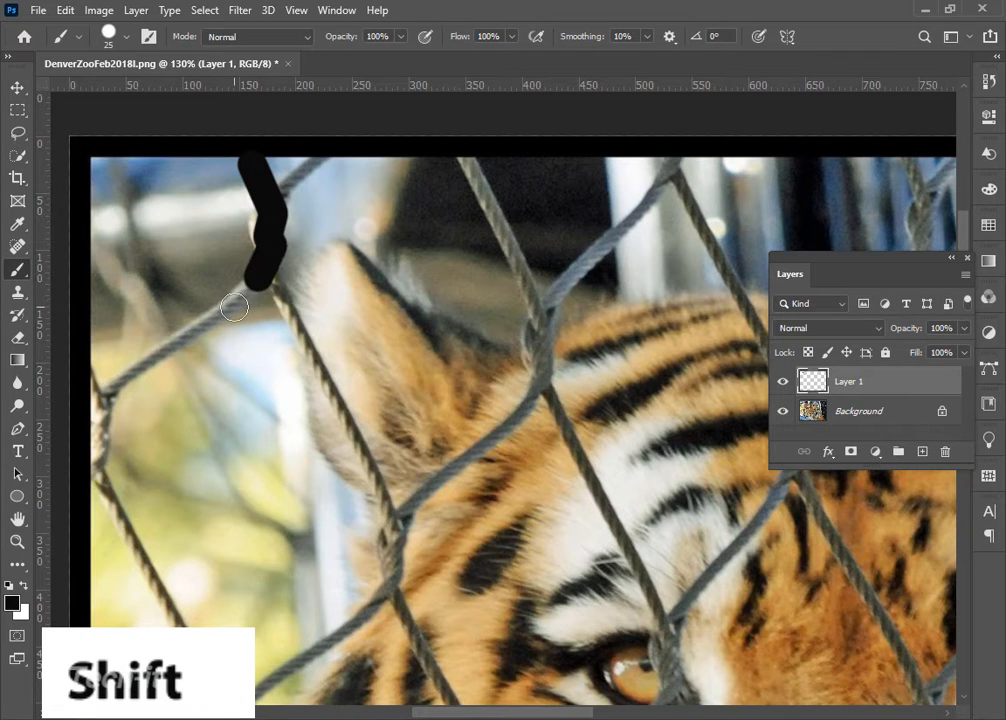
{"action": "left_click", "coordinate": [228, 308], "text": "shift"}
{"action": "left_click", "coordinate": [202, 325], "text": "shift"}
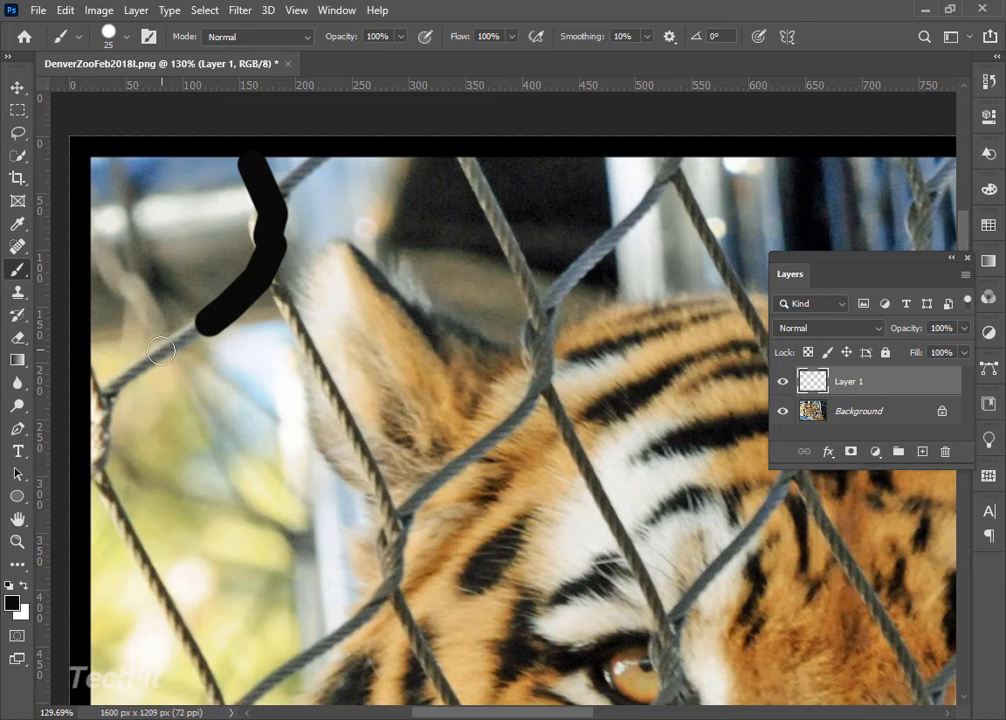
{"action": "left_click", "coordinate": [161, 351], "text": "shift"}
{"action": "left_click", "coordinate": [122, 380], "text": "shift"}
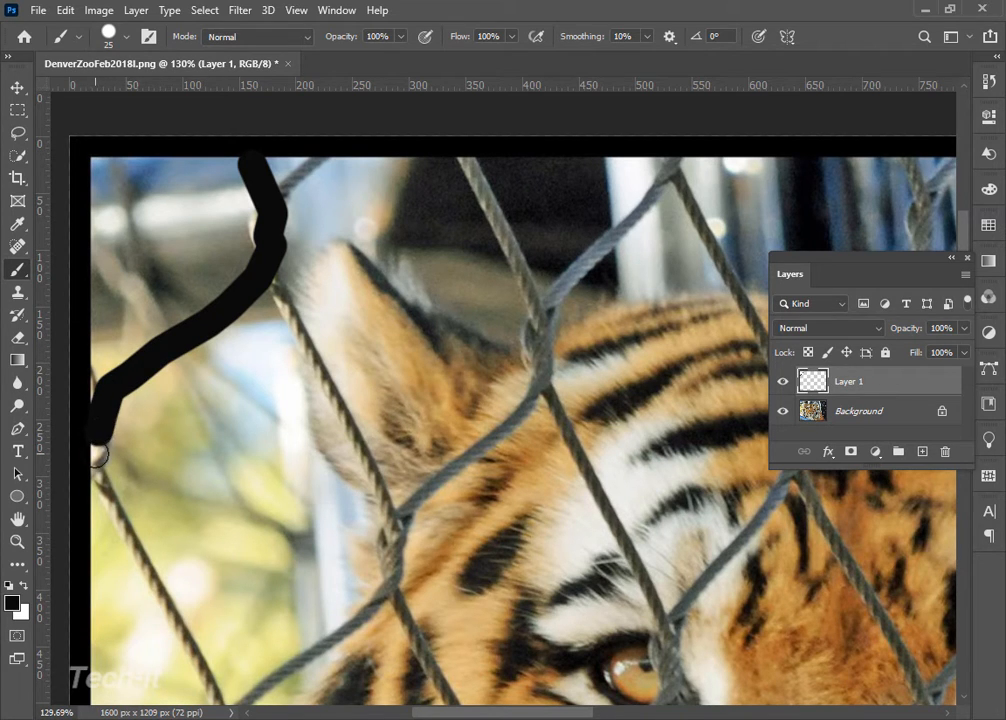
Paint over the wire from the left edge down to the next knot, including the strand returning to the left edge
{"action": "left_click", "coordinate": [105, 490], "text": "shift"}
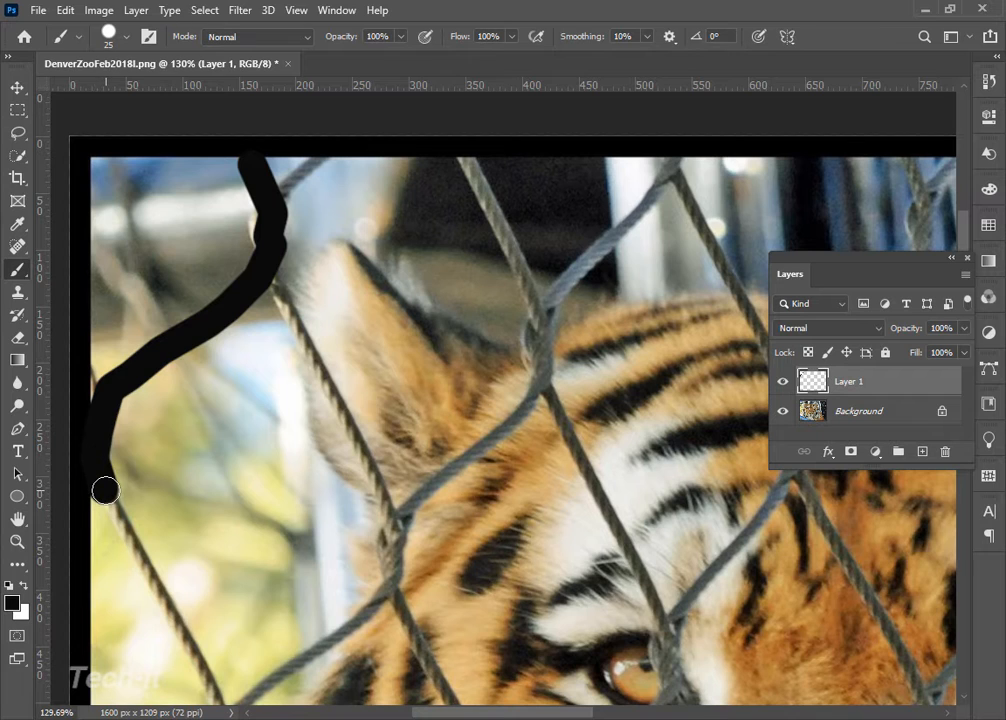
{"action": "left_click", "coordinate": [172, 618], "text": "shift"}
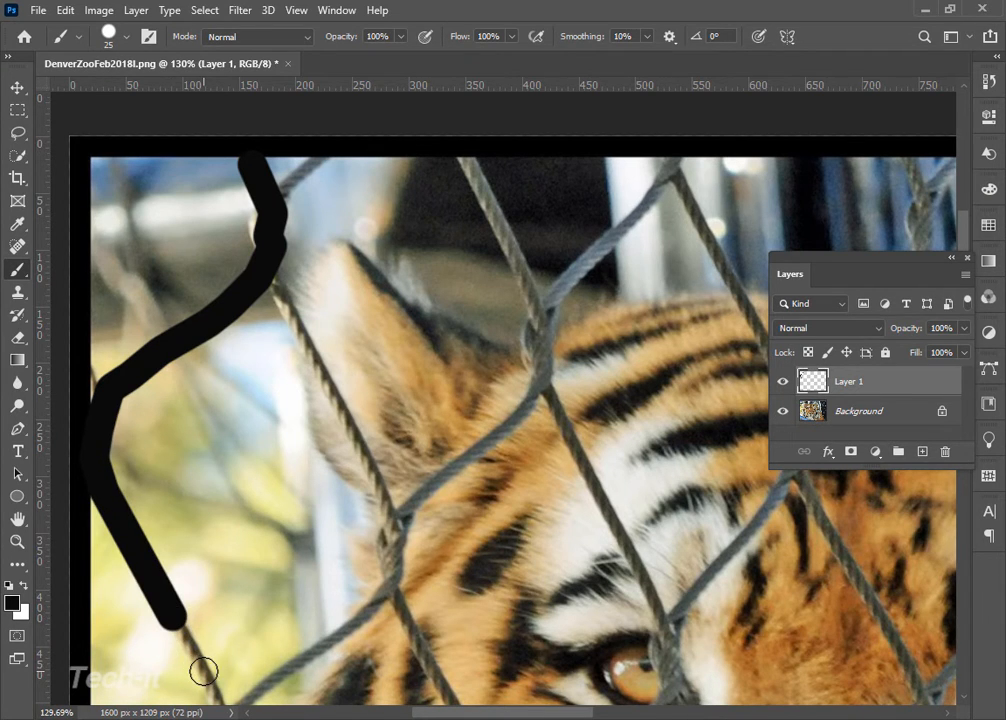
{"action": "left_click", "coordinate": [205, 676], "text": "shift"}
{"action": "left_click_drag", "start_coordinate": [181, 635], "coordinate": [150, 400]}
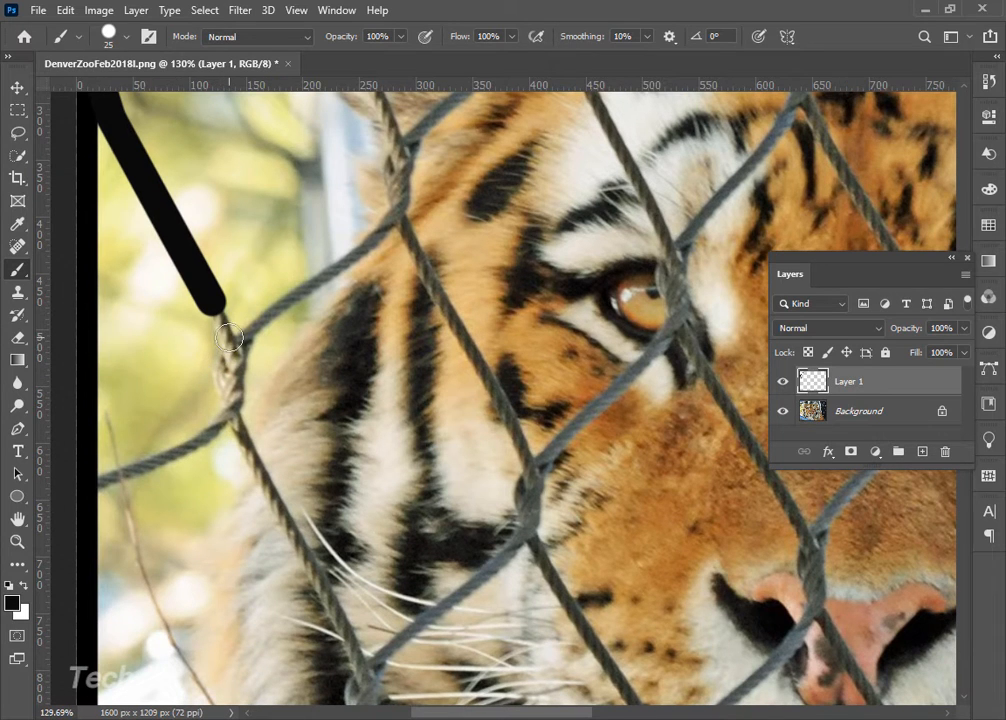
{"action": "left_click_drag", "start_coordinate": [229, 343], "coordinate": [229, 371]}
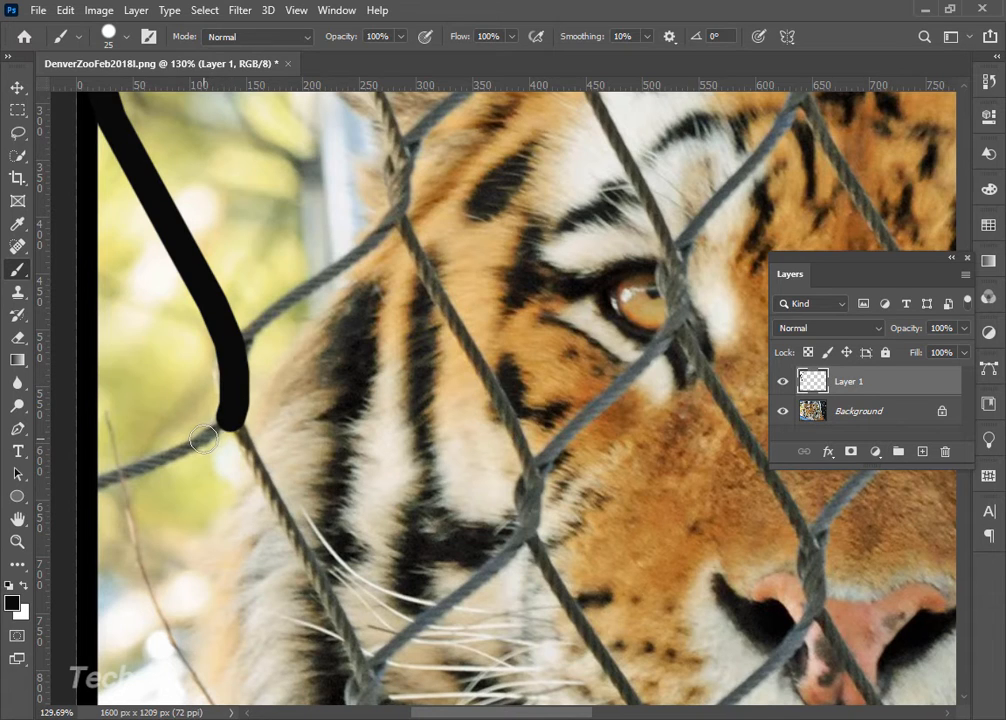
{"action": "left_click_drag", "start_coordinate": [203, 438], "coordinate": [108, 482]}
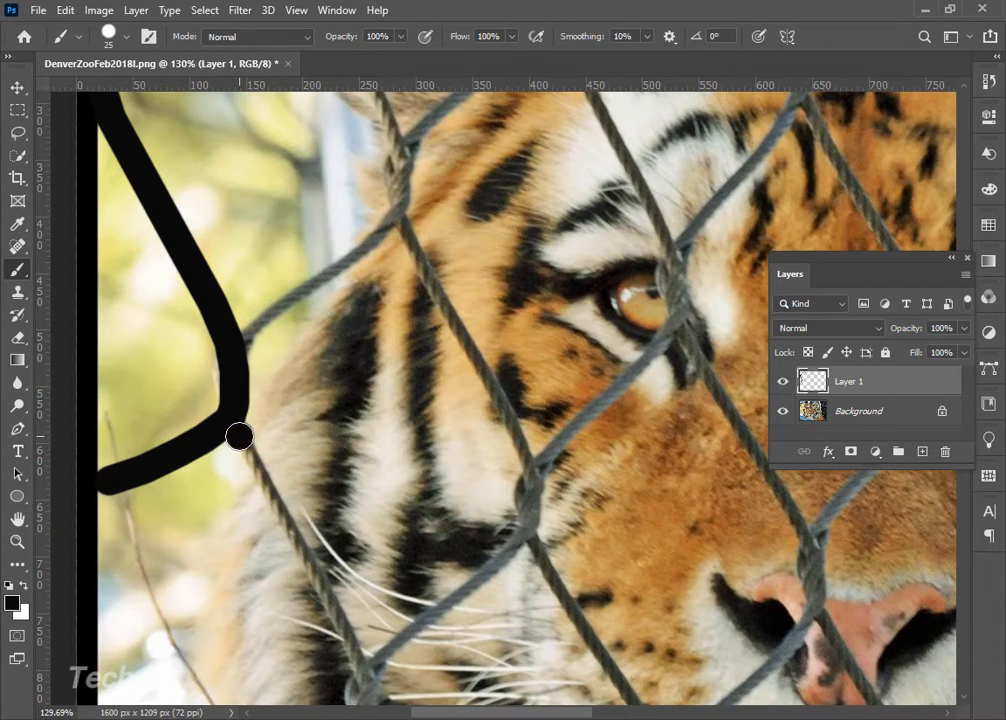
Paint over the wire from that knot down to the blue rail and the wires crossing beside the left ear
{"action": "left_click", "coordinate": [282, 511], "text": "shift"}
{"action": "left_click", "coordinate": [319, 588], "text": "shift"}
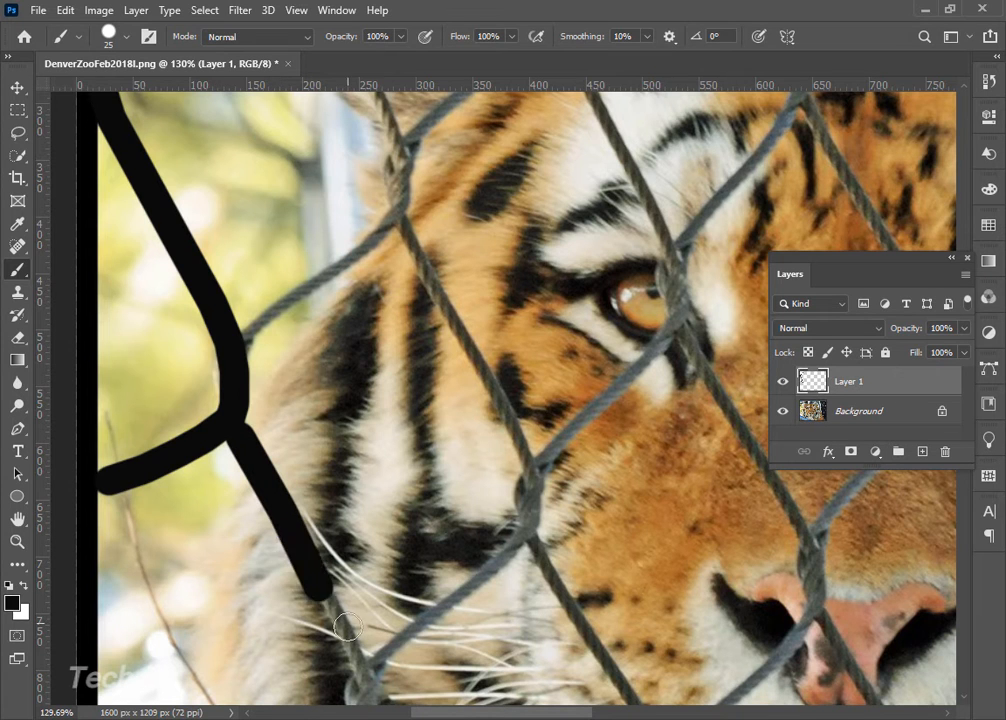
{"action": "left_click_drag", "start_coordinate": [319, 588], "coordinate": [260, 234]}
{"action": "mouse_move", "coordinate": [260, 234]}
{"action": "left_mouse_down"}
{"action": "mouse_move", "coordinate": [292, 294]}
{"action": "mouse_move", "coordinate": [269, 433]}
{"action": "mouse_move", "coordinate": [222, 465]}
{"action": "left_mouse_up"}
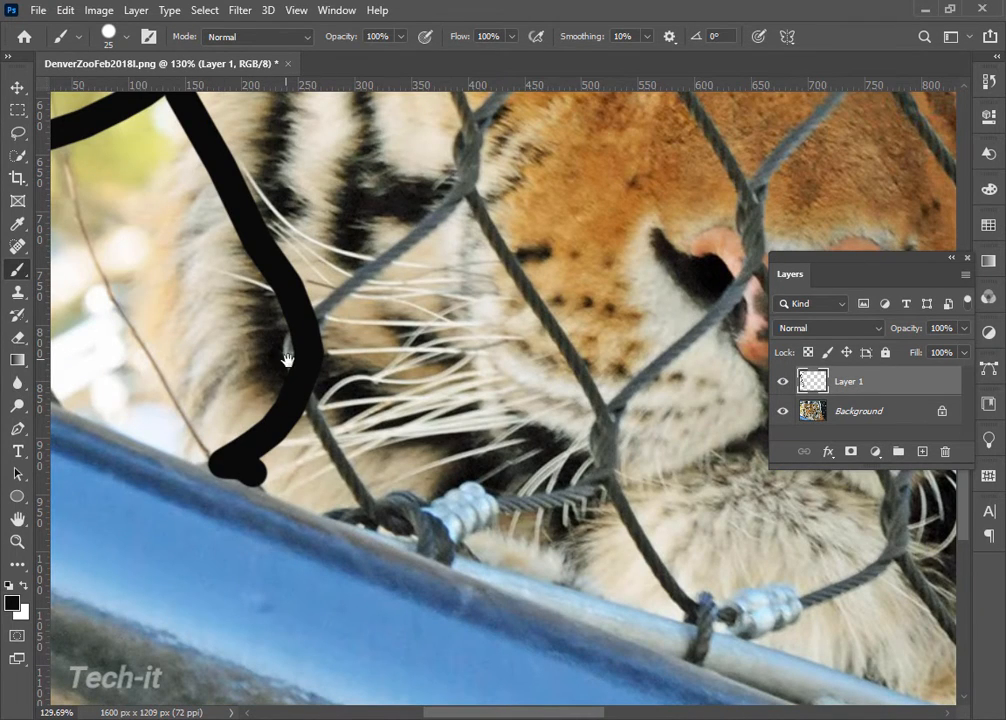
{"action": "mouse_move", "coordinate": [304, 381]}
{"action": "left_mouse_down"}
{"action": "mouse_move", "coordinate": [358, 488]}
{"action": "mouse_move", "coordinate": [385, 516]}
{"action": "mouse_move", "coordinate": [524, 507]}
{"action": "mouse_move", "coordinate": [588, 489]}
{"action": "mouse_move", "coordinate": [603, 433]}
{"action": "mouse_move", "coordinate": [557, 321]}
{"action": "mouse_move", "coordinate": [475, 206]}
{"action": "mouse_move", "coordinate": [470, 177]}
{"action": "mouse_move", "coordinate": [543, 453]}
{"action": "mouse_move", "coordinate": [539, 402]}
{"action": "mouse_move", "coordinate": [414, 150]}
{"action": "mouse_move", "coordinate": [440, 514]}
{"action": "mouse_move", "coordinate": [433, 468]}
{"action": "mouse_move", "coordinate": [335, 252]}
{"action": "mouse_move", "coordinate": [319, 238]}
{"action": "mouse_move", "coordinate": [309, 176]}
{"action": "mouse_move", "coordinate": [336, 141]}
{"action": "left_mouse_up"}
{"action": "mouse_move", "coordinate": [338, 138]}
{"action": "left_mouse_down"}
{"action": "mouse_move", "coordinate": [334, 421]}
{"action": "mouse_move", "coordinate": [362, 390]}
{"action": "left_mouse_up"}
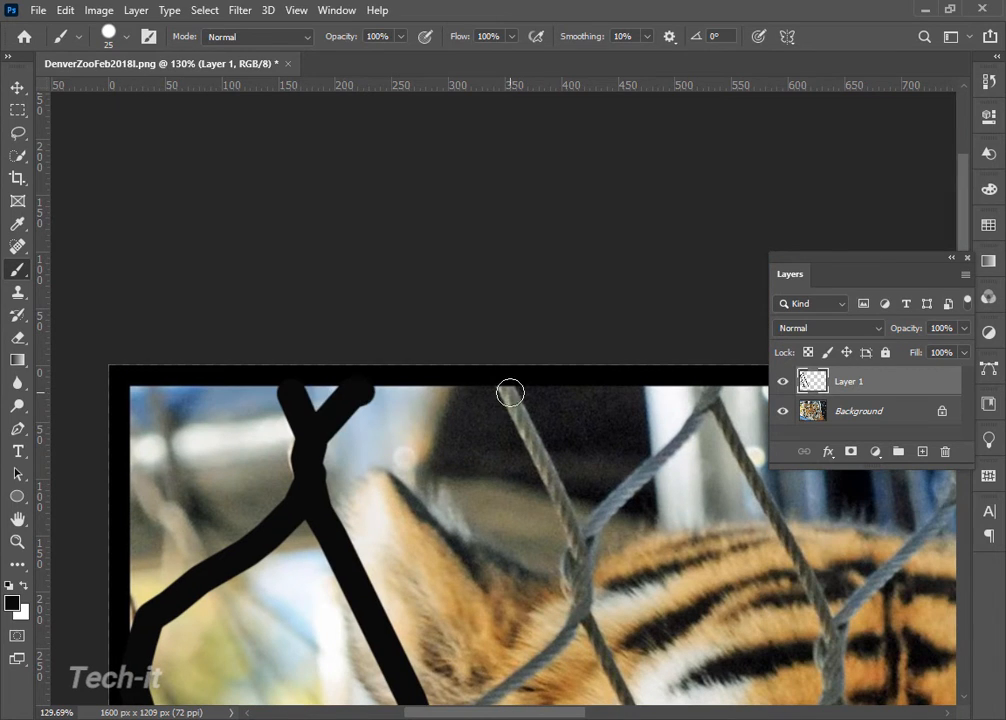
Cover the wires running from the top edge past the left eye and nose to the photo's bottom edge in black
{"action": "mouse_move", "coordinate": [508, 392]}
{"action": "left_mouse_down"}
{"action": "mouse_move", "coordinate": [575, 541]}
{"action": "mouse_move", "coordinate": [588, 618]}
{"action": "left_mouse_up"}
{"action": "mouse_move", "coordinate": [596, 640]}
{"action": "left_mouse_down"}
{"action": "mouse_move", "coordinate": [468, 453]}
{"action": "mouse_move", "coordinate": [328, 215]}
{"action": "left_mouse_up"}
{"action": "mouse_move", "coordinate": [378, 282]}
{"action": "left_mouse_down"}
{"action": "mouse_move", "coordinate": [449, 426]}
{"action": "mouse_move", "coordinate": [524, 625]}
{"action": "left_mouse_up"}
{"action": "left_click_drag", "start_coordinate": [538, 654], "coordinate": [283, 150]}
{"action": "mouse_move", "coordinate": [267, 124]}
{"action": "left_mouse_down"}
{"action": "mouse_move", "coordinate": [332, 225]}
{"action": "mouse_move", "coordinate": [378, 360]}
{"action": "mouse_move", "coordinate": [452, 472]}
{"action": "left_mouse_up"}
{"action": "mouse_move", "coordinate": [465, 500]}
{"action": "left_mouse_down"}
{"action": "mouse_move", "coordinate": [388, 144]}
{"action": "mouse_move", "coordinate": [367, 226]}
{"action": "left_mouse_up"}
{"action": "mouse_move", "coordinate": [355, 200]}
{"action": "left_mouse_down"}
{"action": "mouse_move", "coordinate": [415, 323]}
{"action": "mouse_move", "coordinate": [429, 387]}
{"action": "mouse_move", "coordinate": [470, 448]}
{"action": "mouse_move", "coordinate": [555, 542]}
{"action": "mouse_move", "coordinate": [662, 532]}
{"action": "mouse_move", "coordinate": [656, 550]}
{"action": "mouse_move", "coordinate": [696, 399]}
{"action": "mouse_move", "coordinate": [622, 255]}
{"action": "left_mouse_up"}
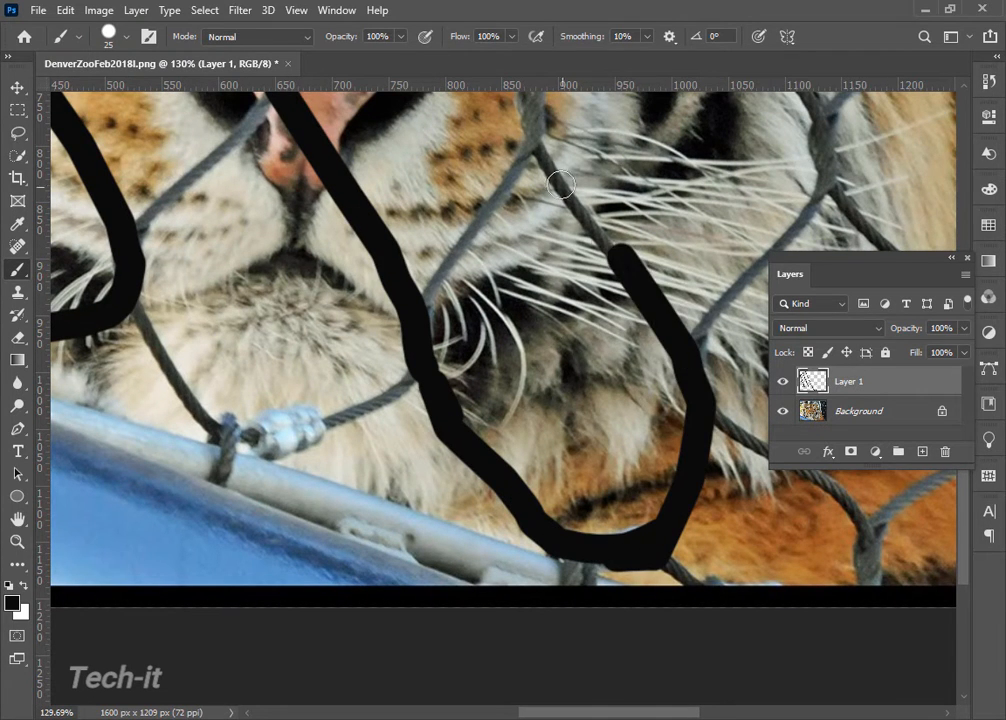
Paint over the wire rising beside the mouth, between the eyes and across the forehead to the top edge
{"action": "left_click", "coordinate": [541, 141], "text": "shift"}
{"action": "mouse_move", "coordinate": [537, 214]}
{"action": "left_mouse_down"}
{"action": "mouse_move", "coordinate": [530, 510]}
{"action": "mouse_move", "coordinate": [517, 595]}
{"action": "left_mouse_up"}
{"action": "left_click", "coordinate": [522, 473], "text": "shift"}
{"action": "left_click", "coordinate": [441, 346], "text": "shift"}
{"action": "left_click", "coordinate": [393, 264], "text": "shift"}
{"action": "left_click", "coordinate": [391, 220], "text": "shift"}
{"action": "left_click_drag", "start_coordinate": [391, 225], "coordinate": [512, 545]}
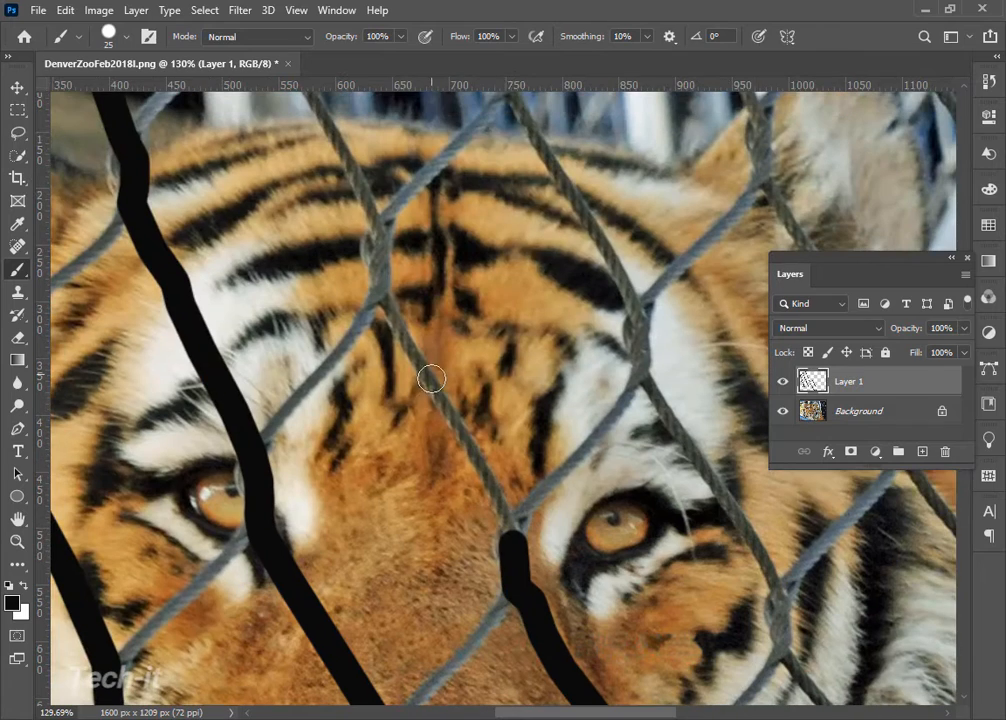
{"action": "mouse_move", "coordinate": [431, 378]}
{"action": "left_mouse_down"}
{"action": "mouse_move", "coordinate": [394, 311]}
{"action": "mouse_move", "coordinate": [378, 229]}
{"action": "mouse_move", "coordinate": [336, 133]}
{"action": "mouse_move", "coordinate": [424, 442]}
{"action": "mouse_move", "coordinate": [395, 389]}
{"action": "left_mouse_up"}
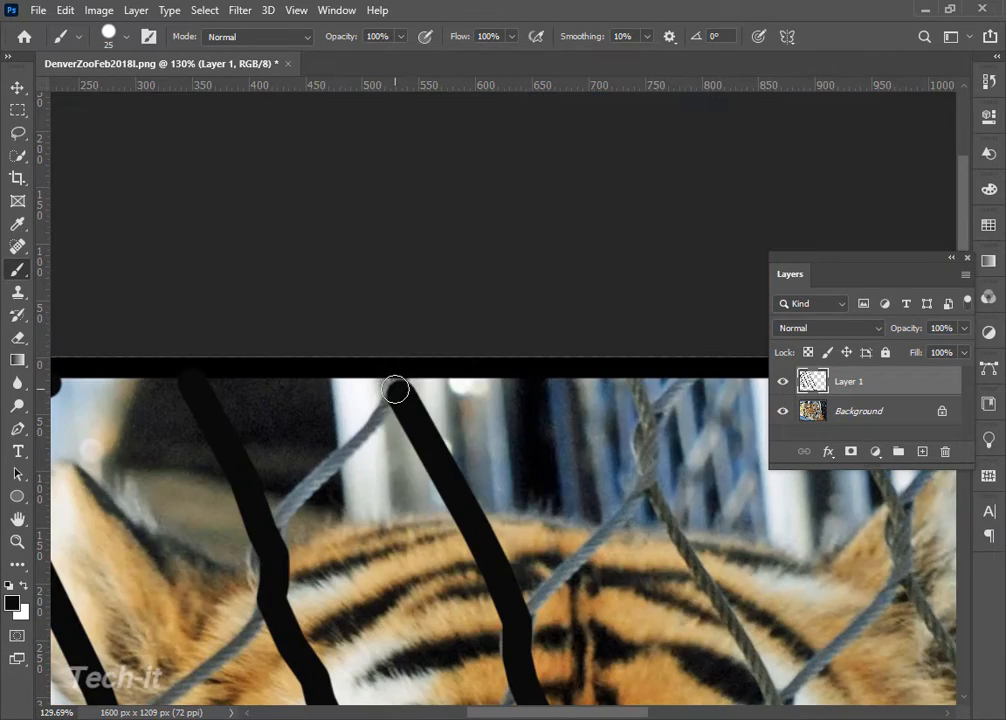
Paint over the wire running from the top edge past the right eye to the photo's bottom edge near the right corner
{"action": "mouse_move", "coordinate": [634, 386]}
{"action": "left_mouse_down"}
{"action": "mouse_move", "coordinate": [275, 308]}
{"action": "mouse_move", "coordinate": [287, 410]}
{"action": "mouse_move", "coordinate": [420, 650]}
{"action": "left_mouse_up"}
{"action": "mouse_move", "coordinate": [421, 652]}
{"action": "left_mouse_down"}
{"action": "mouse_move", "coordinate": [318, 228]}
{"action": "mouse_move", "coordinate": [424, 419]}
{"action": "mouse_move", "coordinate": [476, 565]}
{"action": "mouse_move", "coordinate": [532, 625]}
{"action": "left_mouse_up"}
{"action": "left_click_drag", "start_coordinate": [540, 632], "coordinate": [275, 190]}
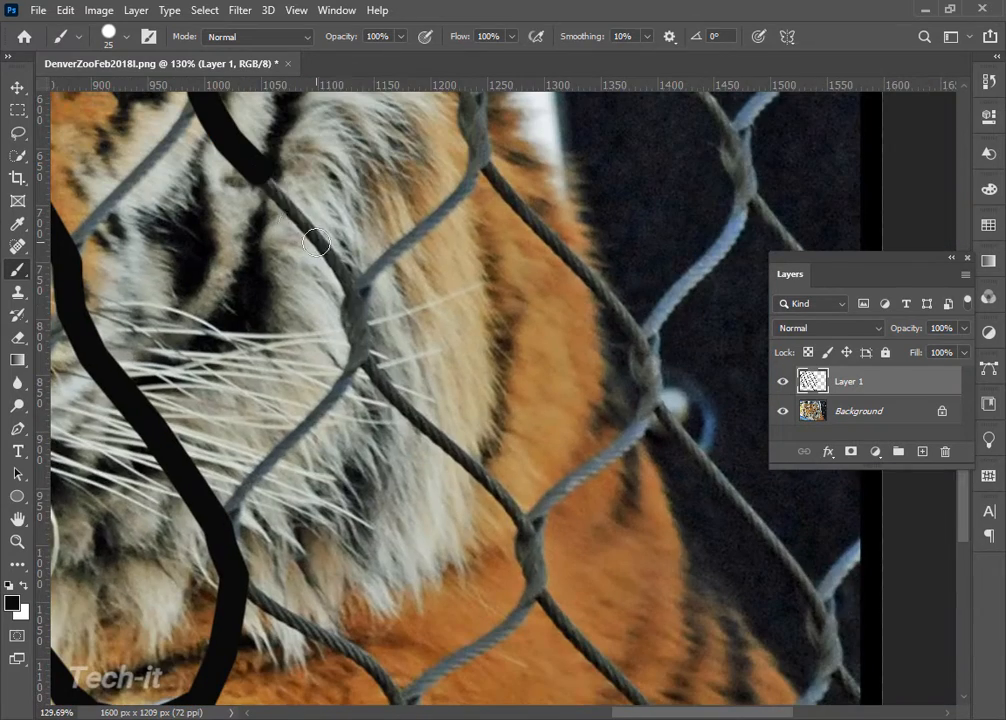
{"action": "mouse_move", "coordinate": [316, 242]}
{"action": "left_mouse_down"}
{"action": "mouse_move", "coordinate": [359, 354]}
{"action": "mouse_move", "coordinate": [489, 478]}
{"action": "mouse_move", "coordinate": [541, 590]}
{"action": "mouse_move", "coordinate": [191, 220]}
{"action": "left_mouse_up"}
{"action": "left_click_drag", "start_coordinate": [191, 220], "coordinate": [337, 405]}
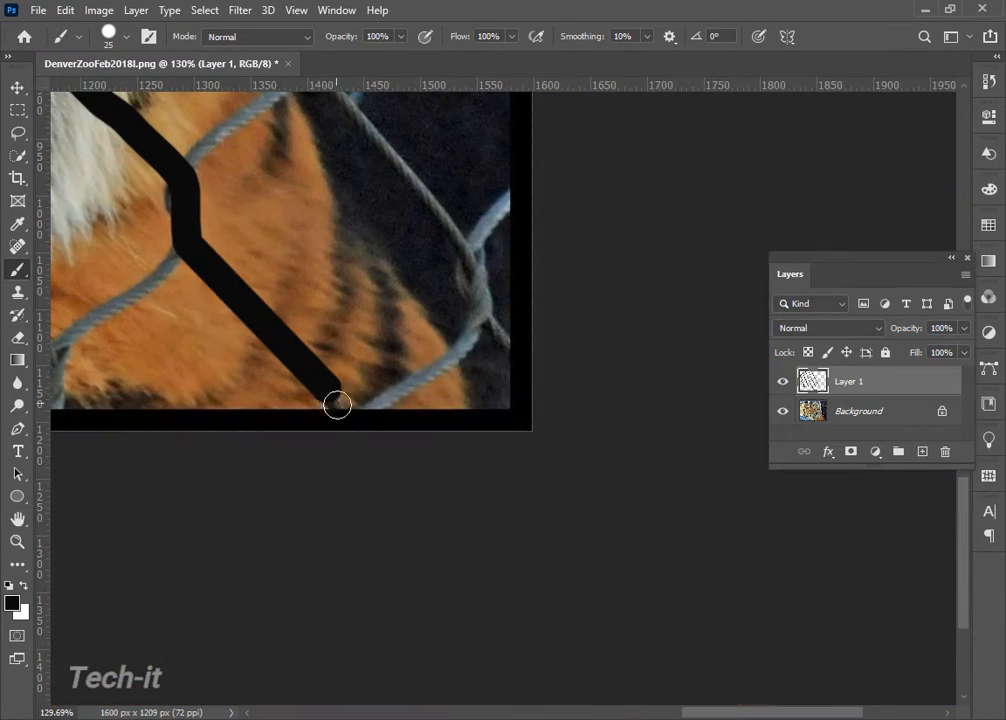
Paint over the wires running from the top edge beside the right ear and at the white post down to the right edge
{"action": "mouse_move", "coordinate": [458, 356]}
{"action": "left_mouse_down"}
{"action": "mouse_move", "coordinate": [413, 180]}
{"action": "mouse_move", "coordinate": [644, 550]}
{"action": "left_mouse_up"}
{"action": "mouse_move", "coordinate": [644, 550]}
{"action": "left_mouse_down"}
{"action": "mouse_move", "coordinate": [376, 197]}
{"action": "mouse_move", "coordinate": [352, 140]}
{"action": "left_mouse_up"}
{"action": "left_click_drag", "start_coordinate": [352, 140], "coordinate": [497, 540]}
{"action": "mouse_move", "coordinate": [466, 490]}
{"action": "left_mouse_down"}
{"action": "mouse_move", "coordinate": [347, 331]}
{"action": "mouse_move", "coordinate": [426, 585]}
{"action": "mouse_move", "coordinate": [321, 410]}
{"action": "mouse_move", "coordinate": [275, 288]}
{"action": "mouse_move", "coordinate": [215, 198]}
{"action": "left_mouse_up"}
{"action": "mouse_move", "coordinate": [398, 205]}
{"action": "left_mouse_down"}
{"action": "mouse_move", "coordinate": [423, 223]}
{"action": "mouse_move", "coordinate": [489, 313]}
{"action": "mouse_move", "coordinate": [548, 430]}
{"action": "mouse_move", "coordinate": [696, 662]}
{"action": "mouse_move", "coordinate": [419, 313]}
{"action": "mouse_move", "coordinate": [470, 405]}
{"action": "mouse_move", "coordinate": [566, 510]}
{"action": "mouse_move", "coordinate": [605, 605]}
{"action": "mouse_move", "coordinate": [692, 696]}
{"action": "left_mouse_up"}
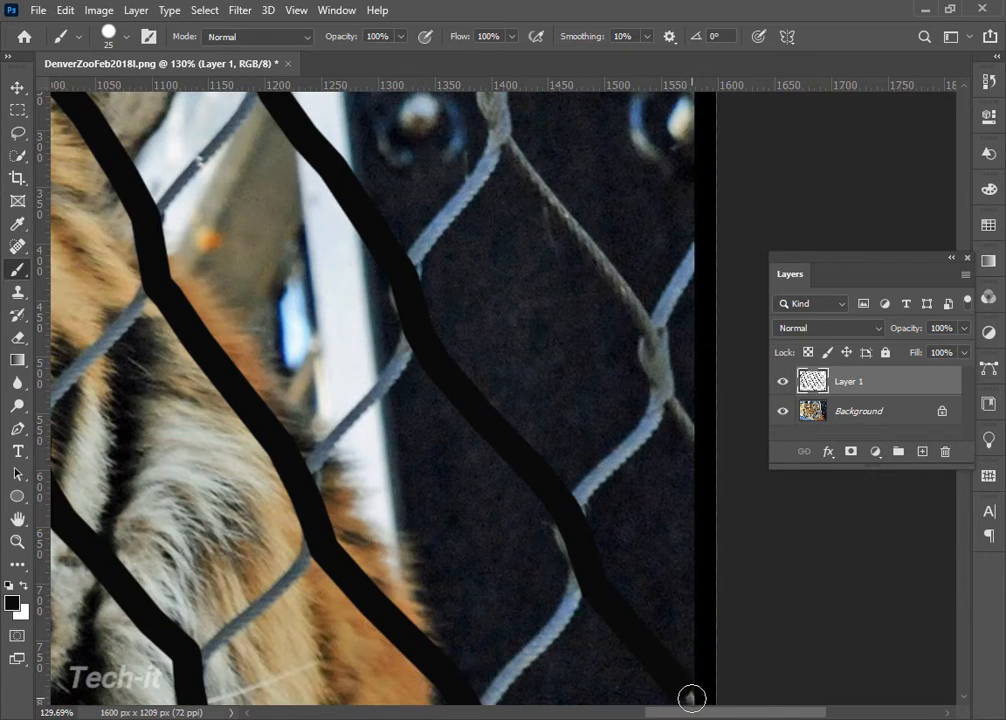
{"action": "mouse_move", "coordinate": [700, 438]}
{"action": "left_mouse_down"}
{"action": "mouse_move", "coordinate": [502, 120]}
{"action": "mouse_move", "coordinate": [616, 479]}
{"action": "left_mouse_up"}
{"action": "mouse_move", "coordinate": [616, 479]}
{"action": "left_mouse_down"}
{"action": "mouse_move", "coordinate": [575, 391]}
{"action": "mouse_move", "coordinate": [481, 265]}
{"action": "mouse_move", "coordinate": [458, 171]}
{"action": "left_mouse_up"}
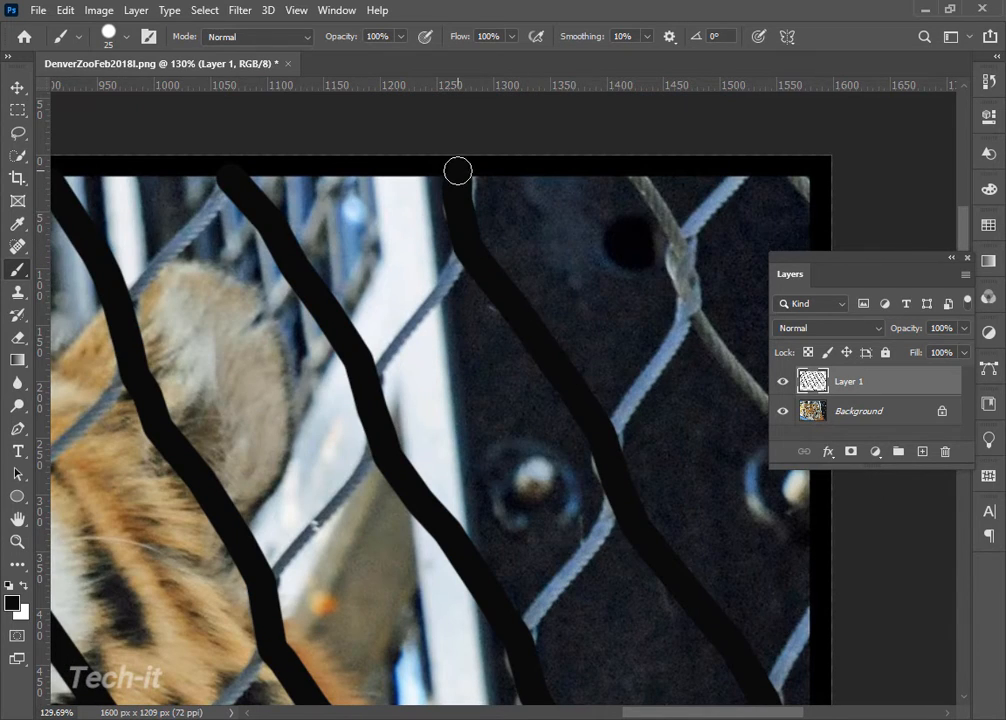
Cover the remaining downward-right wires over the dark panel in the photo's upper right corner, undoing the stray stroke
{"action": "left_click_drag", "start_coordinate": [640, 182], "coordinate": [732, 361]}
{"action": "left_click_drag", "start_coordinate": [732, 361], "coordinate": [460, 341]}
{"action": "mouse_move", "coordinate": [460, 341]}
{"action": "left_mouse_down"}
{"action": "mouse_move", "coordinate": [546, 409]}
{"action": "mouse_move", "coordinate": [540, 438]}
{"action": "left_mouse_up"}
{"action": "mouse_move", "coordinate": [512, 650]}
{"action": "left_mouse_down"}
{"action": "mouse_move", "coordinate": [458, 357]}
{"action": "mouse_move", "coordinate": [452, 377]}
{"action": "left_mouse_up"}
{"action": "mouse_move", "coordinate": [475, 100]}
{"action": "left_mouse_down"}
{"action": "mouse_move", "coordinate": [469, 210]}
{"action": "mouse_move", "coordinate": [440, 249]}
{"action": "mouse_move", "coordinate": [441, 335]}
{"action": "mouse_move", "coordinate": [624, 465]}
{"action": "left_mouse_up"}
{"action": "key", "text": "ctrl+z"}
{"action": "mouse_move", "coordinate": [338, 600]}
{"action": "left_mouse_down"}
{"action": "mouse_move", "coordinate": [339, 557]}
{"action": "mouse_move", "coordinate": [364, 525]}
{"action": "mouse_move", "coordinate": [469, 453]}
{"action": "mouse_move", "coordinate": [462, 399]}
{"action": "mouse_move", "coordinate": [513, 354]}
{"action": "mouse_move", "coordinate": [559, 289]}
{"action": "mouse_move", "coordinate": [583, 240]}
{"action": "mouse_move", "coordinate": [583, 180]}
{"action": "left_mouse_up"}
{"action": "mouse_move", "coordinate": [583, 180]}
{"action": "left_mouse_down"}
{"action": "mouse_move", "coordinate": [574, 225]}
{"action": "mouse_move", "coordinate": [473, 427]}
{"action": "mouse_move", "coordinate": [499, 381]}
{"action": "mouse_move", "coordinate": [500, 318]}
{"action": "mouse_move", "coordinate": [584, 202]}
{"action": "left_mouse_up"}
Paint over the opposite-slanting wires from the photo's upper right corner down to the bottom edge and the blue rail's end
{"action": "scroll", "coordinate": [516, 467], "scroll_direction": "up", "scroll_amount": 10}
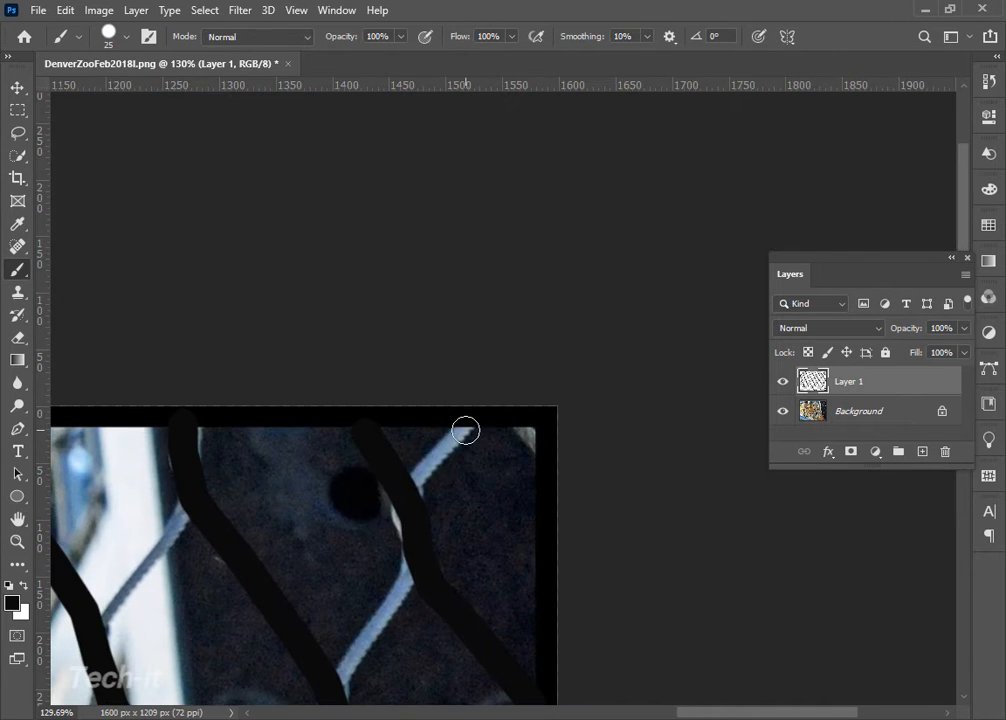
{"action": "mouse_move", "coordinate": [465, 430]}
{"action": "left_mouse_down"}
{"action": "mouse_move", "coordinate": [418, 564]}
{"action": "mouse_move", "coordinate": [373, 644]}
{"action": "mouse_move", "coordinate": [301, 220]}
{"action": "mouse_move", "coordinate": [340, 281]}
{"action": "mouse_move", "coordinate": [215, 345]}
{"action": "mouse_move", "coordinate": [235, 560]}
{"action": "mouse_move", "coordinate": [270, 224]}
{"action": "mouse_move", "coordinate": [457, 178]}
{"action": "mouse_move", "coordinate": [348, 332]}
{"action": "mouse_move", "coordinate": [318, 445]}
{"action": "mouse_move", "coordinate": [209, 606]}
{"action": "mouse_move", "coordinate": [331, 317]}
{"action": "mouse_move", "coordinate": [478, 421]}
{"action": "left_mouse_up"}
{"action": "left_click_drag", "start_coordinate": [314, 482], "coordinate": [278, 450]}
{"action": "left_click_drag", "start_coordinate": [190, 483], "coordinate": [202, 461]}
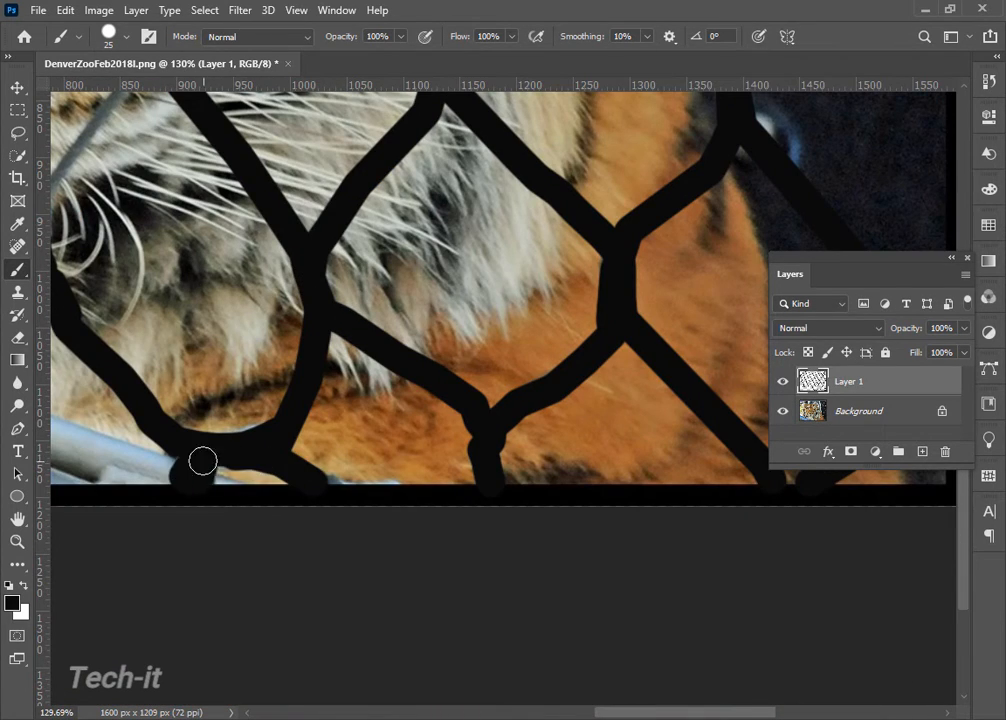
Cover the cross wires rising from the chest past the right cheek to the top edge beyond the right ear
{"action": "left_click_drag", "start_coordinate": [238, 347], "coordinate": [556, 484]}
{"action": "left_click", "coordinate": [159, 510], "text": "shift"}
{"action": "key", "text": "ctrl+z"}
{"action": "mouse_move", "coordinate": [159, 510]}
{"action": "left_mouse_down"}
{"action": "mouse_move", "coordinate": [229, 447]}
{"action": "mouse_move", "coordinate": [198, 481]}
{"action": "mouse_move", "coordinate": [352, 382]}
{"action": "mouse_move", "coordinate": [470, 182]}
{"action": "mouse_move", "coordinate": [406, 600]}
{"action": "left_mouse_up"}
{"action": "left_click_drag", "start_coordinate": [404, 548], "coordinate": [662, 190]}
{"action": "left_click_drag", "start_coordinate": [662, 190], "coordinate": [499, 660]}
{"action": "left_click_drag", "start_coordinate": [501, 613], "coordinate": [696, 206]}
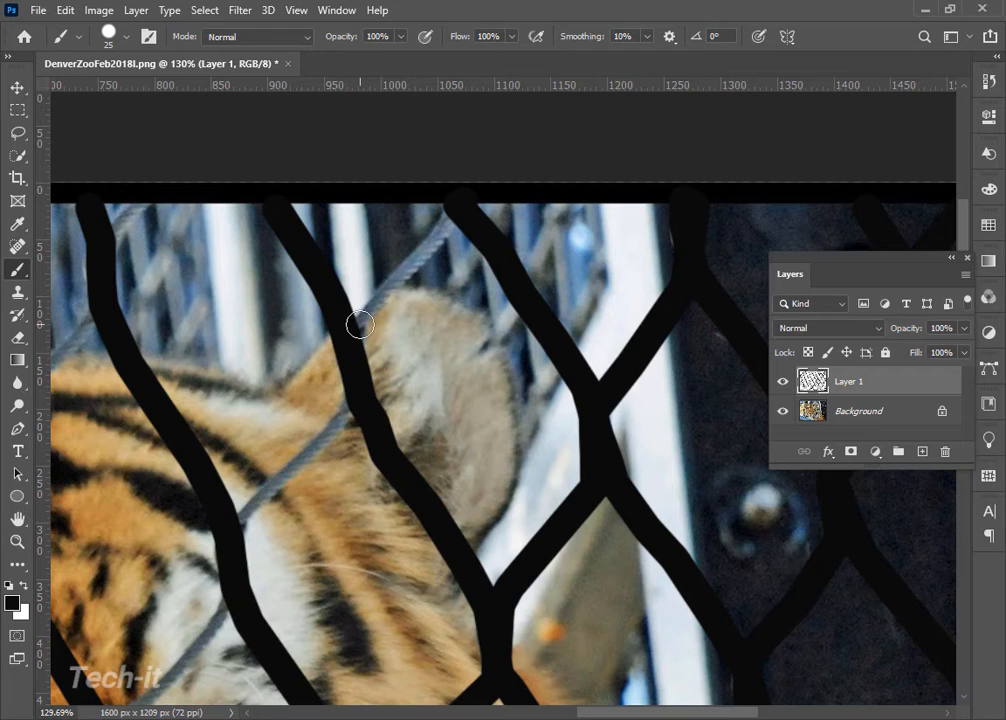
Paint over the cross wire running from the top edge over the right ear and between the eyes down past the nose
{"action": "mouse_move", "coordinate": [360, 325]}
{"action": "left_mouse_down"}
{"action": "mouse_move", "coordinate": [193, 655]}
{"action": "mouse_move", "coordinate": [147, 698]}
{"action": "left_mouse_up"}
{"action": "left_click_drag", "start_coordinate": [149, 700], "coordinate": [465, 228]}
{"action": "mouse_move", "coordinate": [465, 228]}
{"action": "left_mouse_down"}
{"action": "mouse_move", "coordinate": [436, 256]}
{"action": "mouse_move", "coordinate": [334, 448]}
{"action": "mouse_move", "coordinate": [294, 570]}
{"action": "mouse_move", "coordinate": [172, 703]}
{"action": "left_mouse_up"}
{"action": "key", "text": "ctrl+z"}
{"action": "mouse_move", "coordinate": [294, 577]}
{"action": "left_mouse_down"}
{"action": "mouse_move", "coordinate": [358, 404]}
{"action": "mouse_move", "coordinate": [234, 521]}
{"action": "mouse_move", "coordinate": [229, 588]}
{"action": "mouse_move", "coordinate": [207, 428]}
{"action": "left_mouse_up"}
{"action": "mouse_move", "coordinate": [207, 428]}
{"action": "left_mouse_down"}
{"action": "mouse_move", "coordinate": [291, 566]}
{"action": "mouse_move", "coordinate": [588, 546]}
{"action": "left_mouse_up"}
Paint over the cross wires running over the forehead and past the left eye
{"action": "mouse_move", "coordinate": [288, 408]}
{"action": "left_mouse_down"}
{"action": "mouse_move", "coordinate": [402, 312]}
{"action": "mouse_move", "coordinate": [494, 150]}
{"action": "left_mouse_up"}
{"action": "mouse_move", "coordinate": [467, 188]}
{"action": "left_mouse_down"}
{"action": "mouse_move", "coordinate": [287, 449]}
{"action": "mouse_move", "coordinate": [256, 469]}
{"action": "left_mouse_up"}
{"action": "mouse_move", "coordinate": [285, 428]}
{"action": "left_mouse_down"}
{"action": "mouse_move", "coordinate": [496, 128]}
{"action": "mouse_move", "coordinate": [404, 405]}
{"action": "mouse_move", "coordinate": [591, 130]}
{"action": "left_mouse_up"}
Paint over the wire running below the left ear and across the blurred foliage toward the photo's left edge
{"action": "mouse_move", "coordinate": [285, 150]}
{"action": "left_mouse_down"}
{"action": "mouse_move", "coordinate": [171, 278]}
{"action": "mouse_move", "coordinate": [158, 405]}
{"action": "mouse_move", "coordinate": [97, 453]}
{"action": "mouse_move", "coordinate": [312, 337]}
{"action": "mouse_move", "coordinate": [279, 328]}
{"action": "mouse_move", "coordinate": [228, 383]}
{"action": "left_mouse_up"}
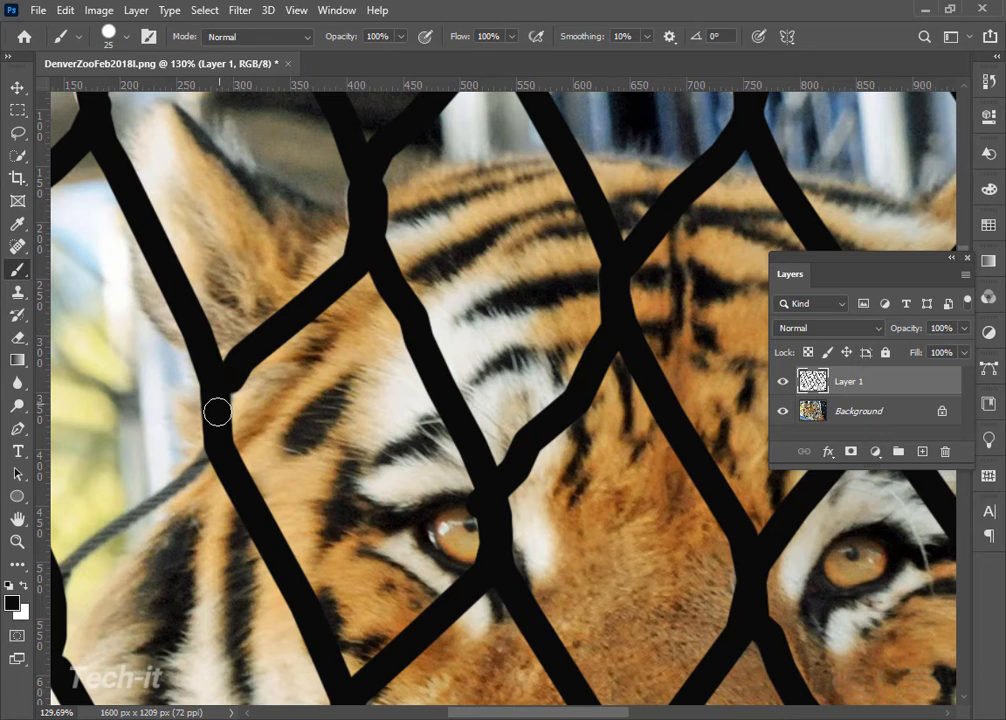
{"action": "left_click", "coordinate": [145, 514], "text": "shift"}
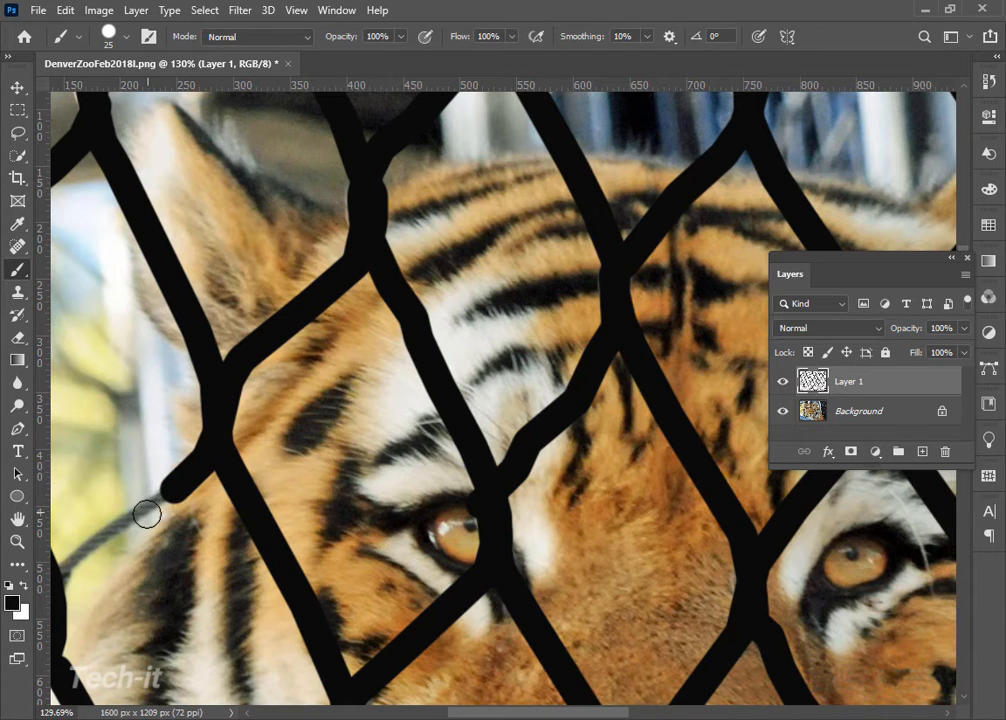
{"action": "left_click", "coordinate": [89, 548], "text": "shift"}
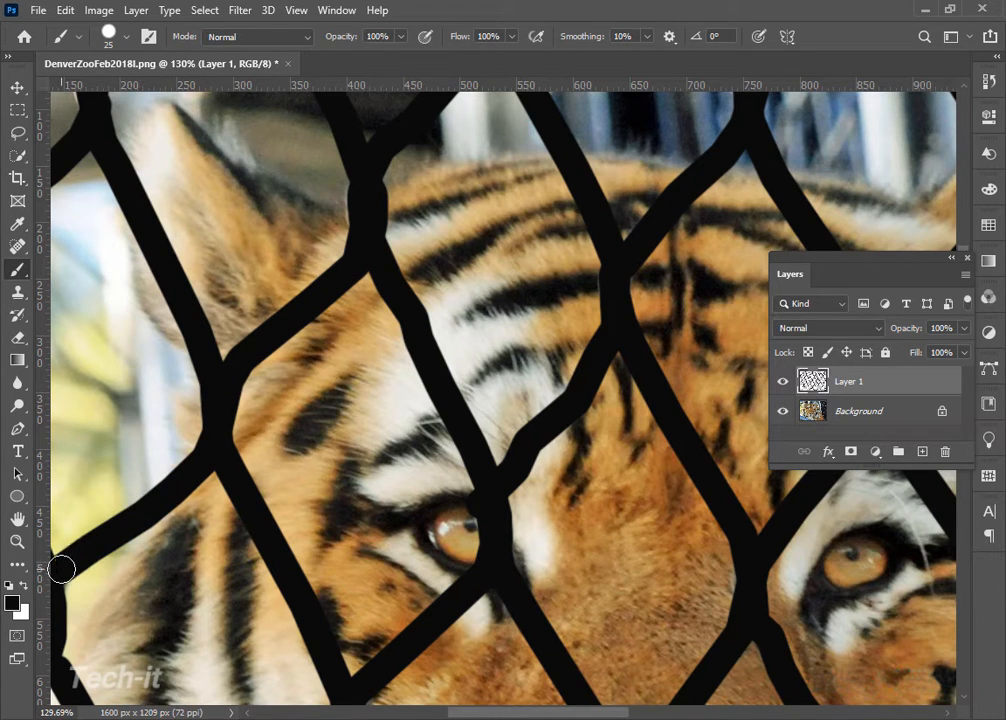
{"action": "left_click_drag", "start_coordinate": [158, 551], "coordinate": [418, 187]}
{"action": "left_click_drag", "start_coordinate": [416, 180], "coordinate": [391, 249]}
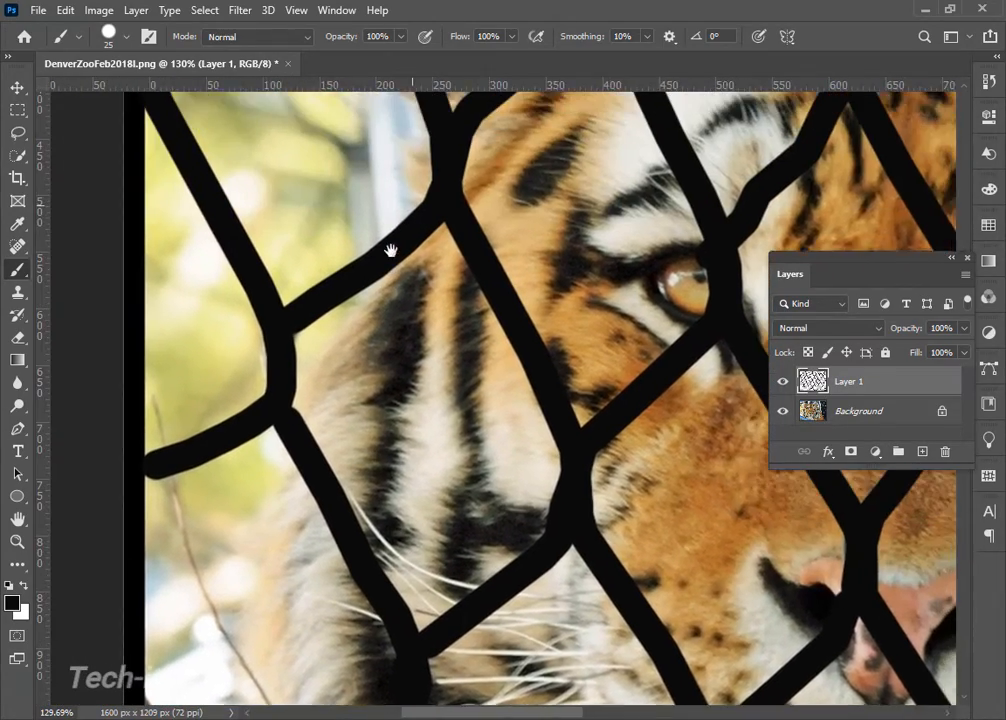
Inspect the painted fence coverage across the whole photo, comparing it with Layer 1 hidden and shown
{"action": "scroll", "coordinate": [393, 260], "scroll_direction": "down", "scroll_amount": 9}
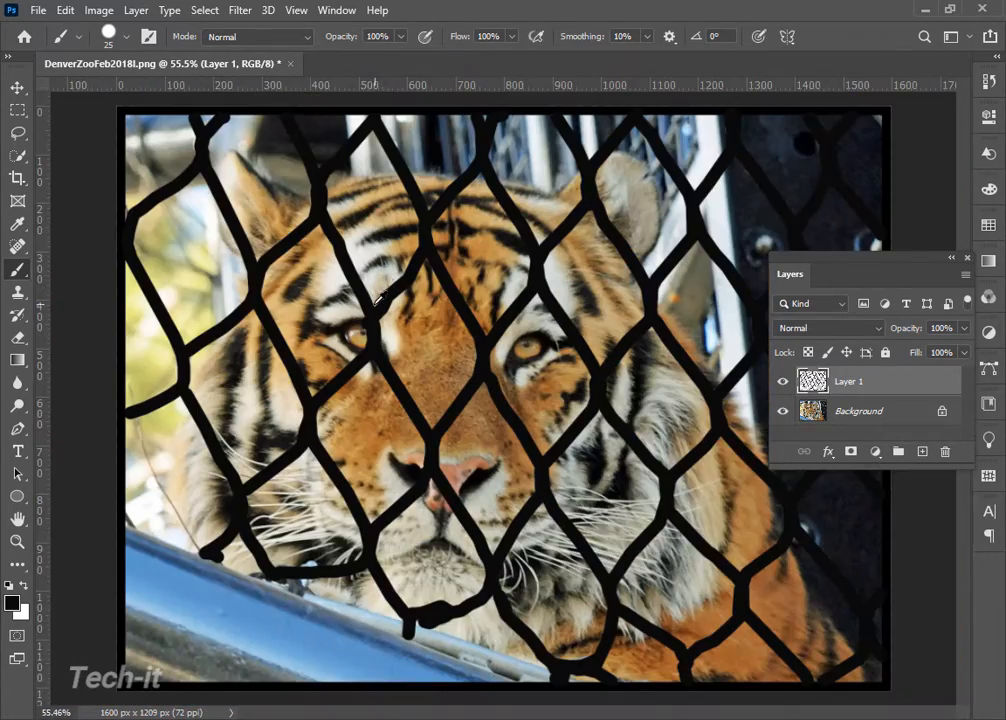
{"action": "scroll", "coordinate": [378, 298], "scroll_direction": "down", "scroll_amount": 2}
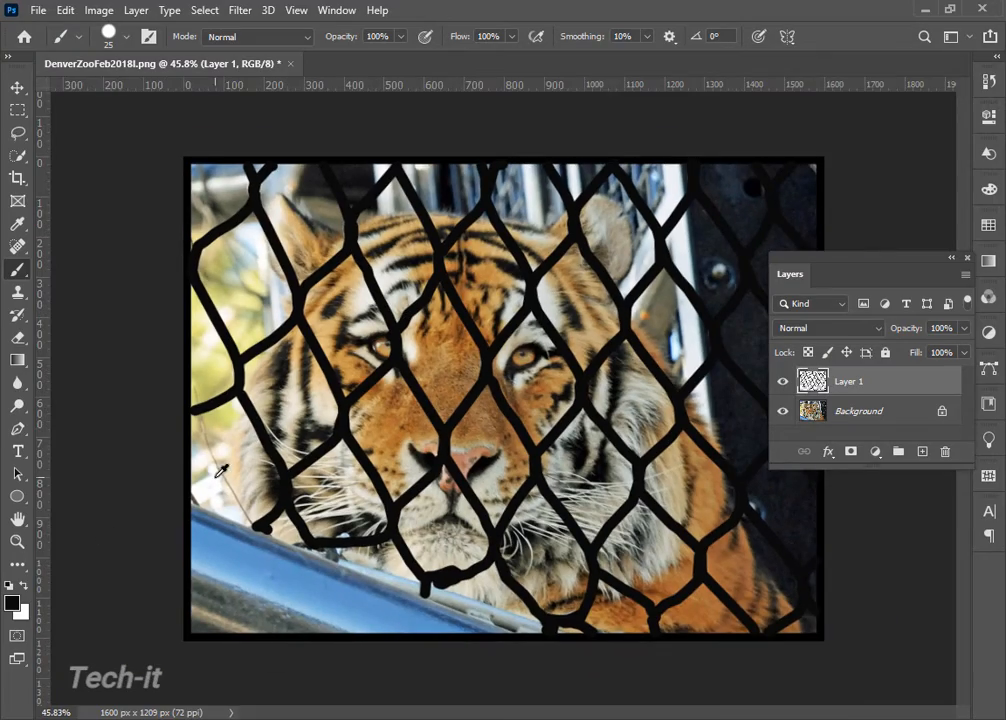
{"action": "scroll", "coordinate": [220, 471], "scroll_direction": "up", "scroll_amount": 10}
{"action": "scroll", "coordinate": [203, 493], "scroll_direction": "down", "scroll_amount": 8}
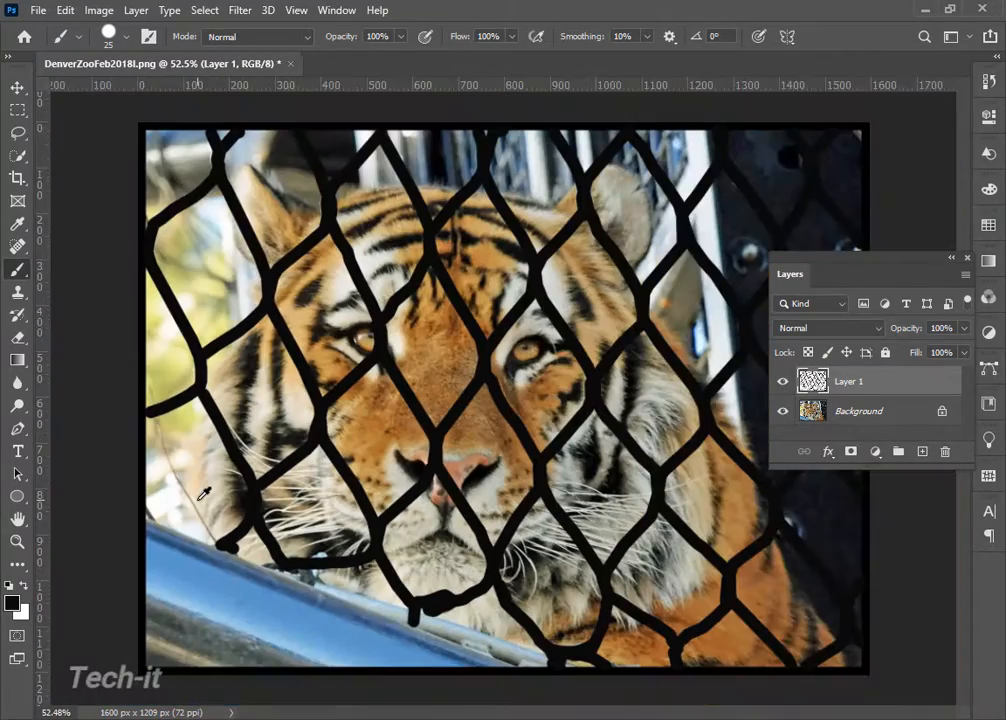
{"action": "scroll", "coordinate": [348, 476], "scroll_direction": "down", "scroll_amount": 2}
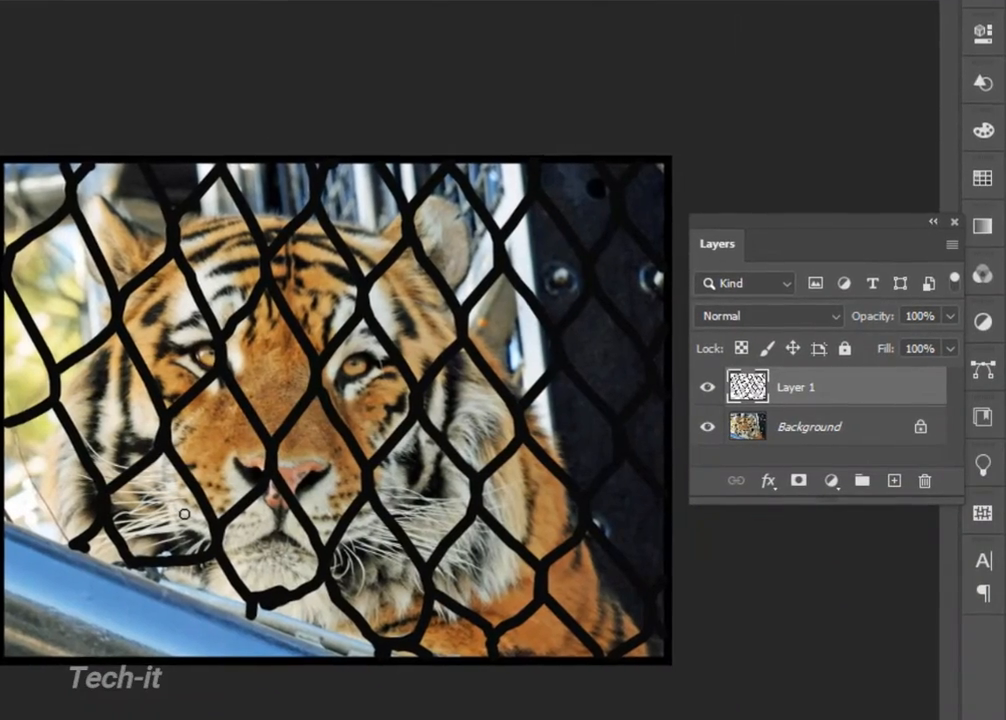
{"action": "left_click", "coordinate": [698, 387]}
{"action": "left_click", "coordinate": [698, 387]}
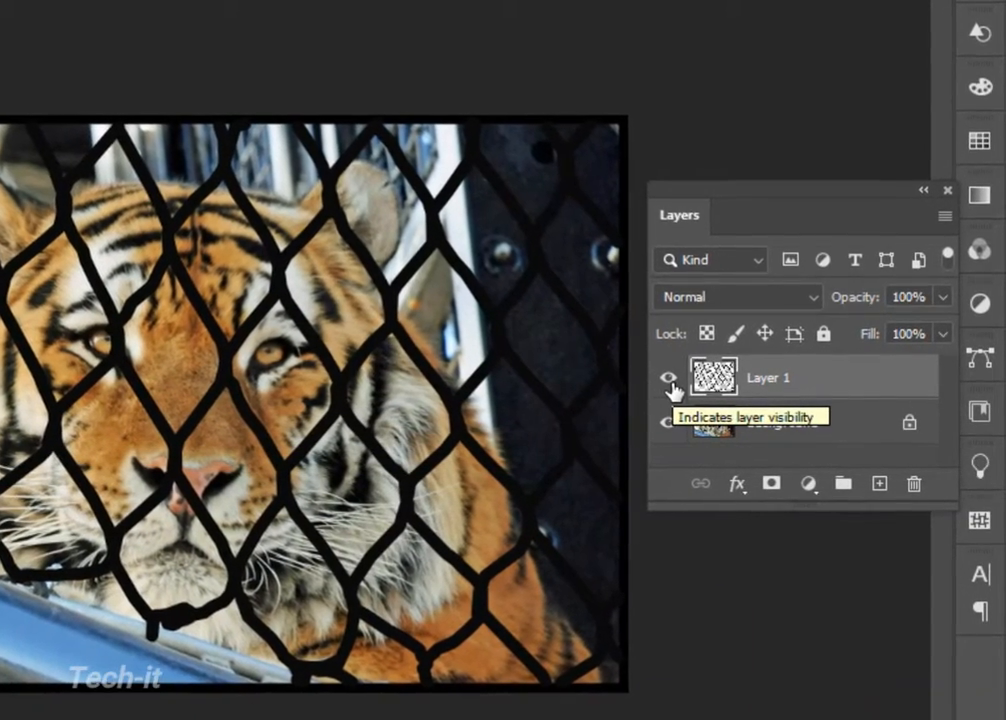
Hide Layer 1 and load its painted strokes as a selection with the Background layer active
{"action": "left_click", "coordinate": [668, 379]}
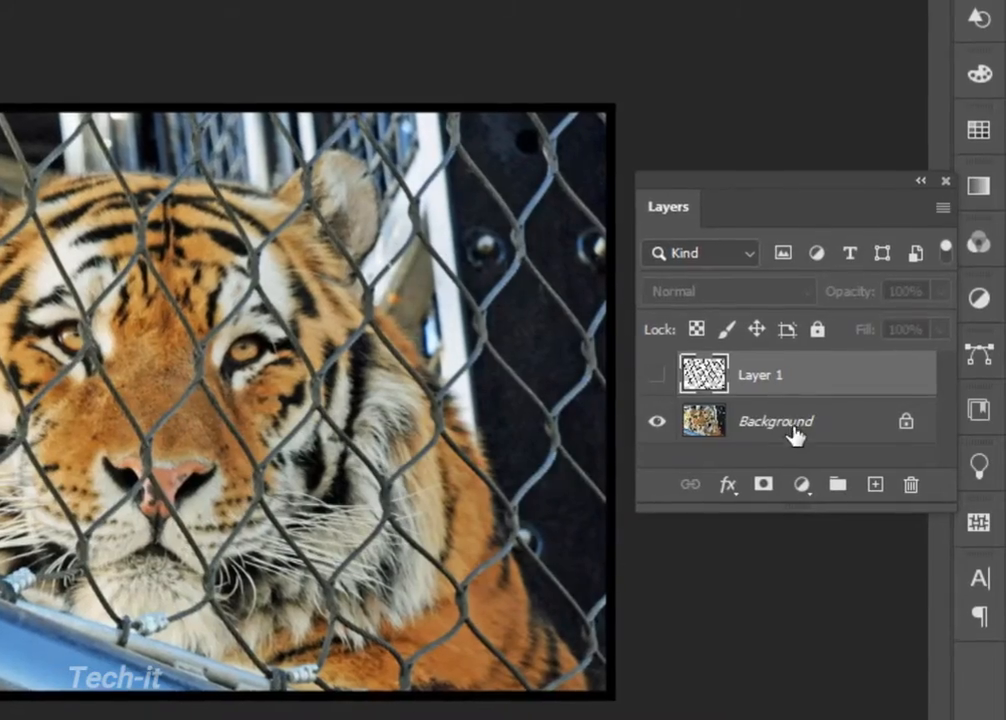
{"action": "left_click", "coordinate": [790, 424]}
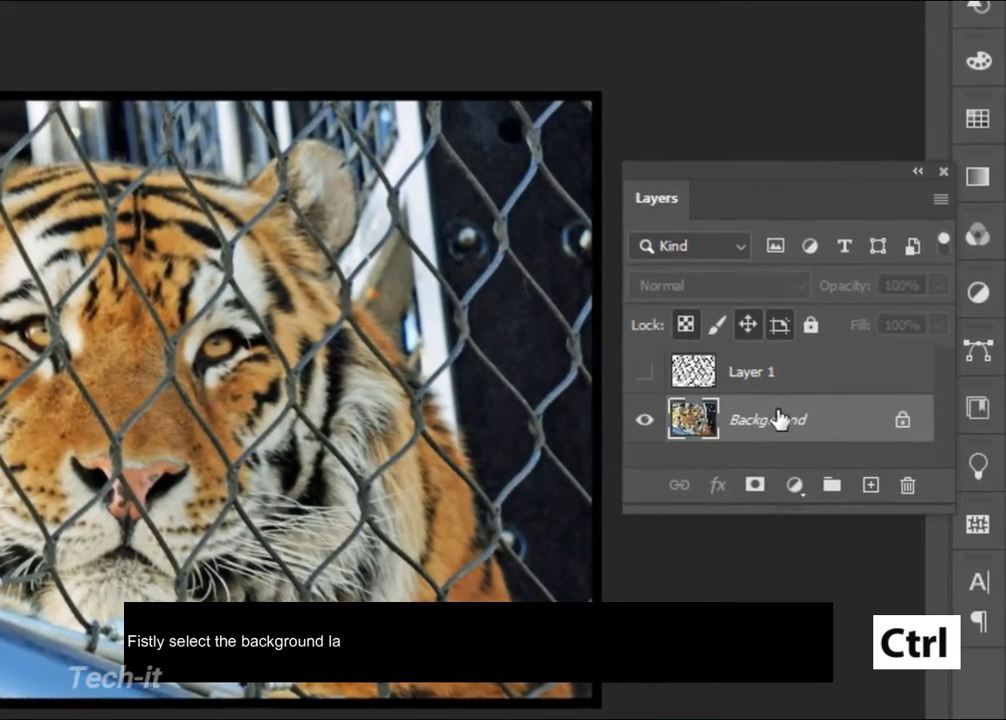
{"action": "left_click", "coordinate": [694, 373], "text": "ctrl"}
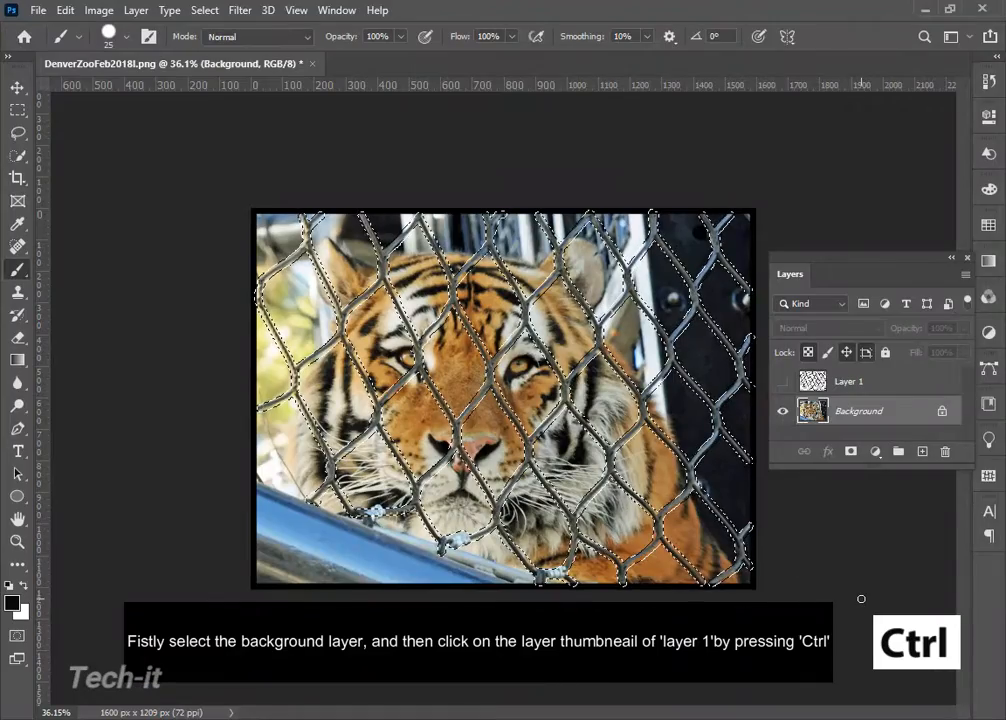
Fill the selected fence with Content-Aware Fill, output to a new layer, and deselect
{"action": "left_click", "coordinate": [65, 10]}
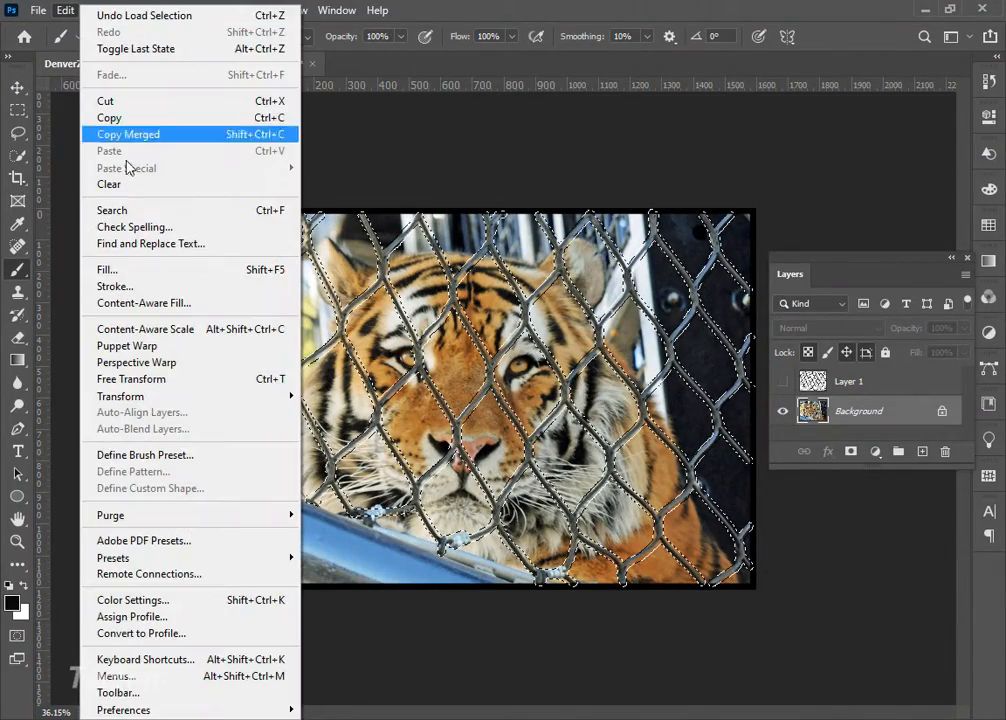
{"action": "left_click", "coordinate": [237, 303]}
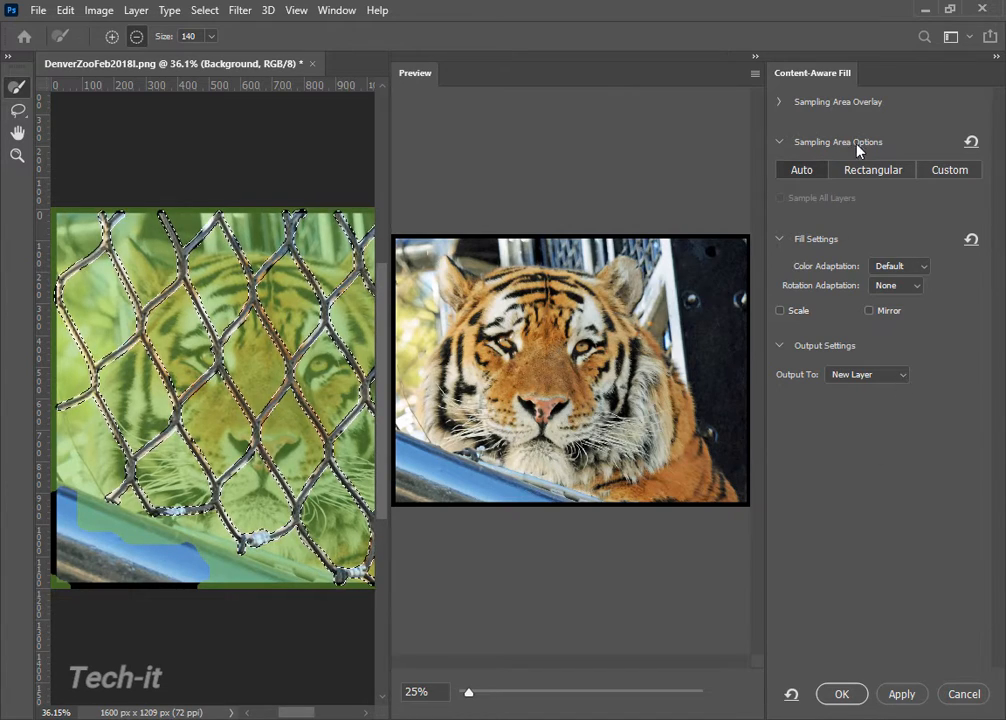
{"action": "left_click", "coordinate": [907, 378]}
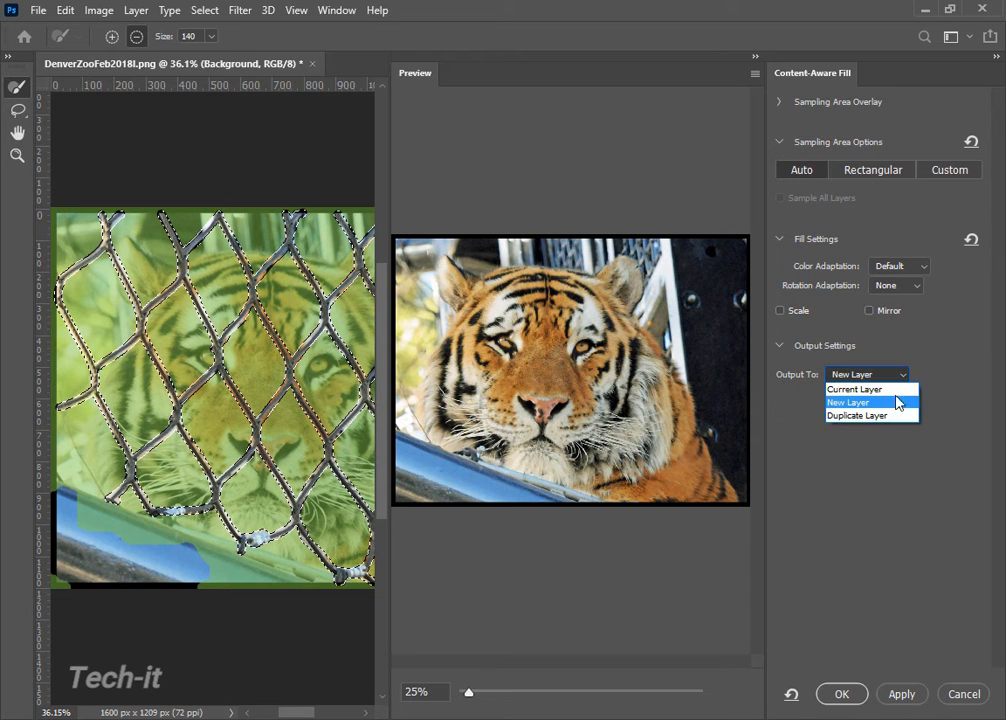
{"action": "left_click", "coordinate": [896, 407]}
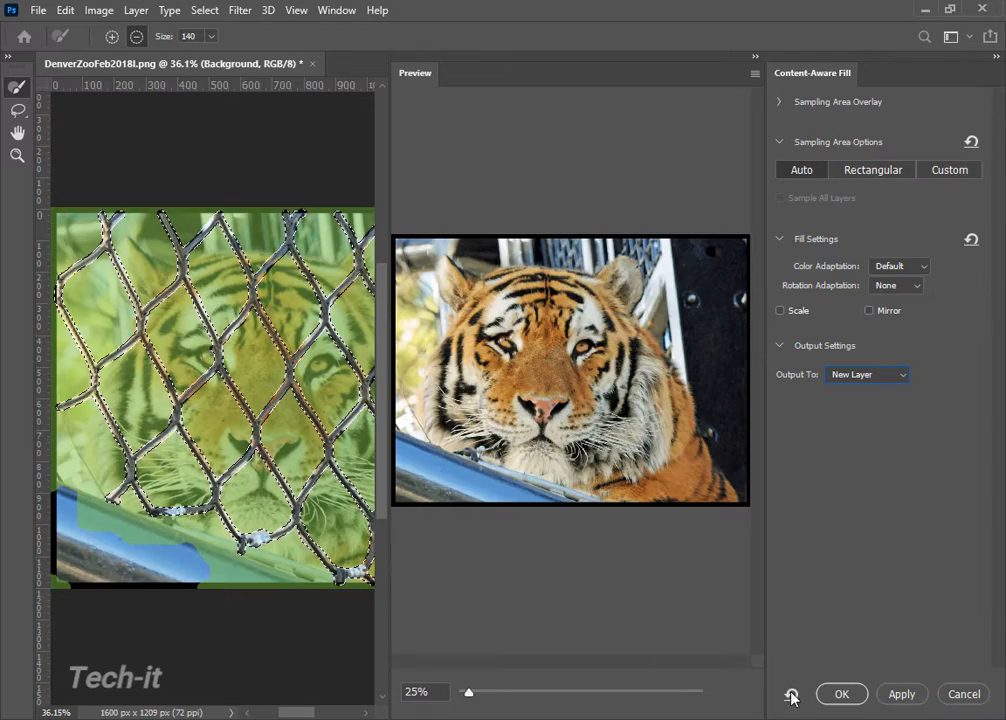
{"action": "left_click", "coordinate": [853, 696]}
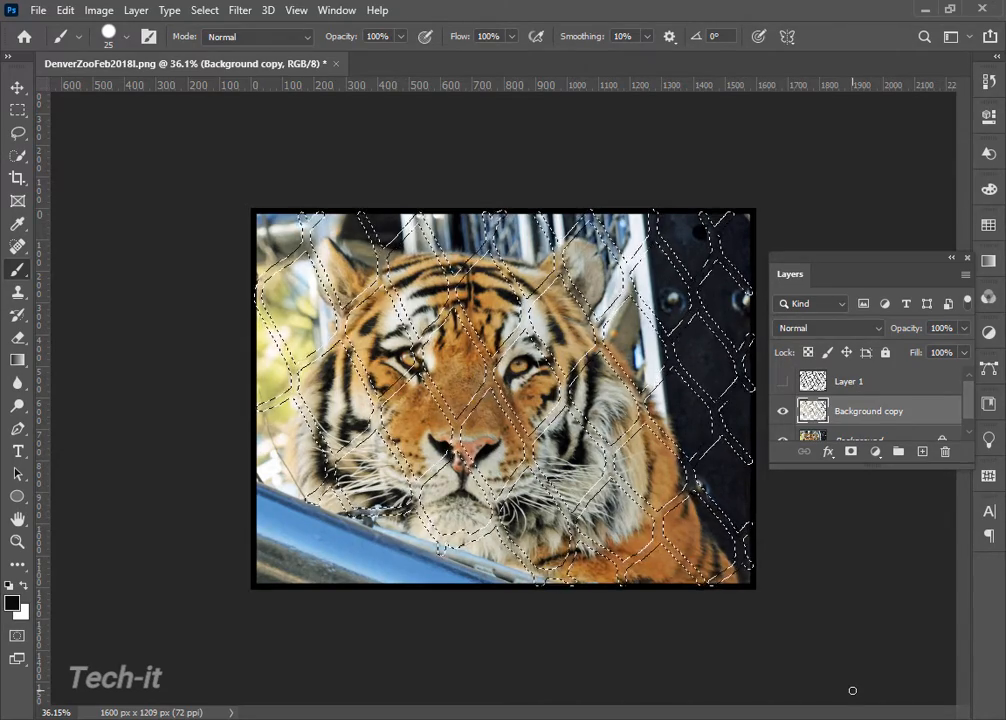
{"action": "key", "text": "ctrl+d"}
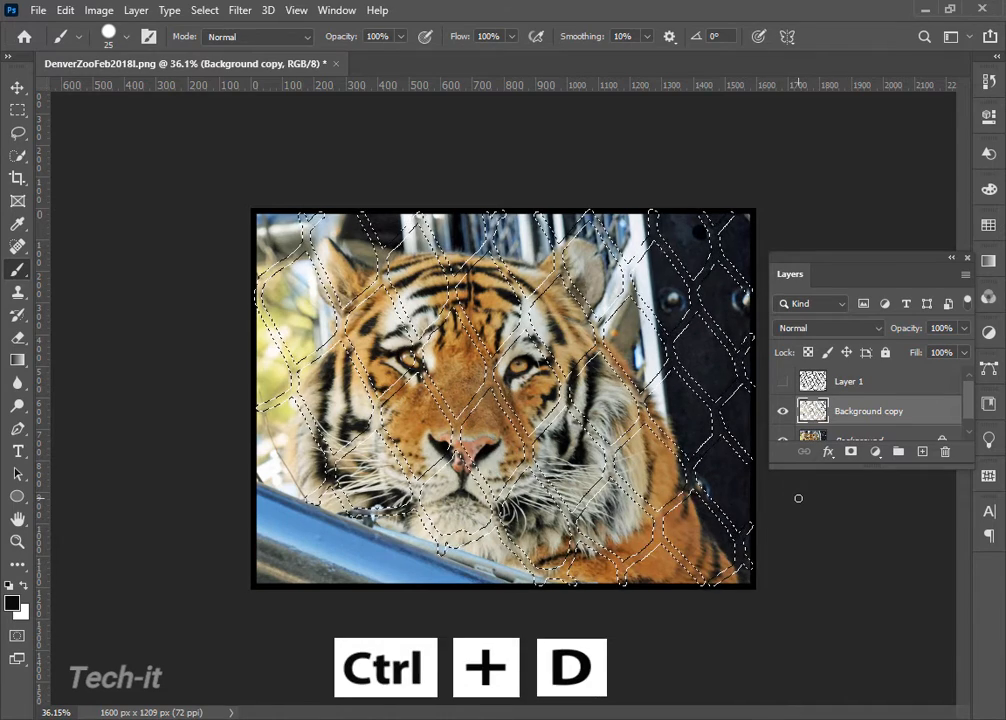
{"action": "key", "text": "ctrl+d"}
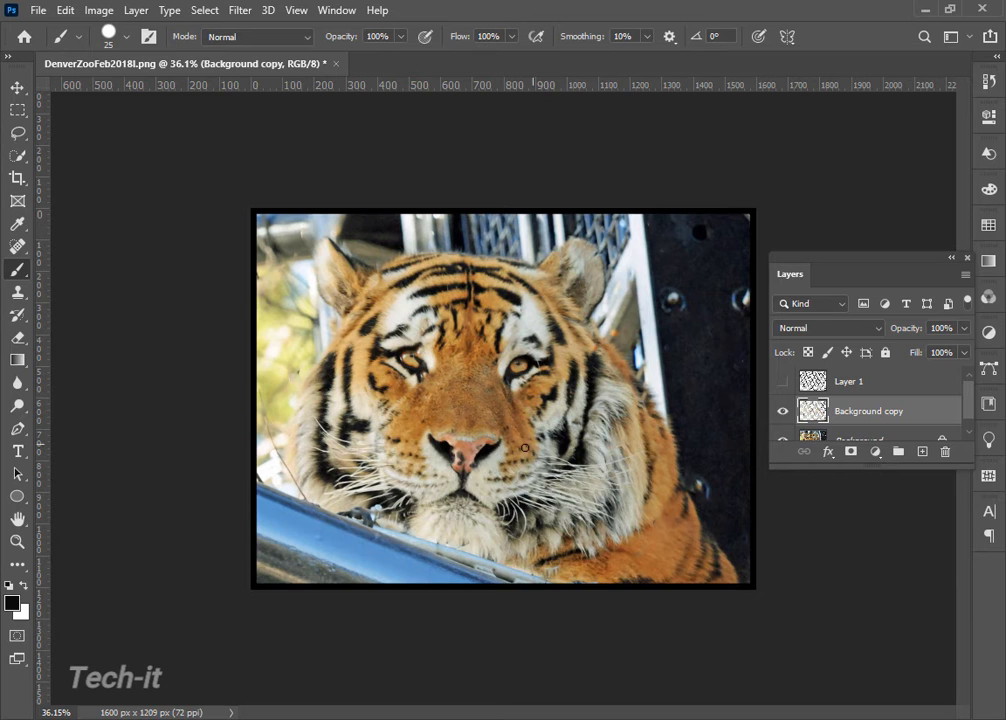
Compare the filled photo with the painted fence by toggling Layer 1's visibility, and inspect the tiger's face up close
{"action": "scroll", "coordinate": [492, 453], "scroll_direction": "up", "scroll_amount": 2}
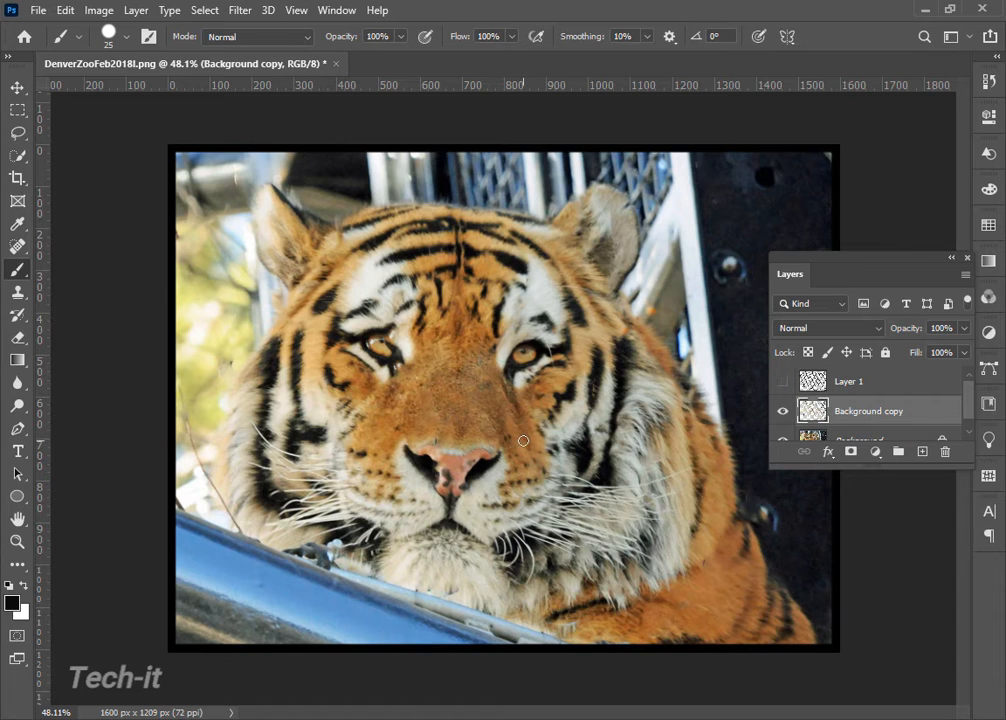
{"action": "left_click", "coordinate": [783, 384]}
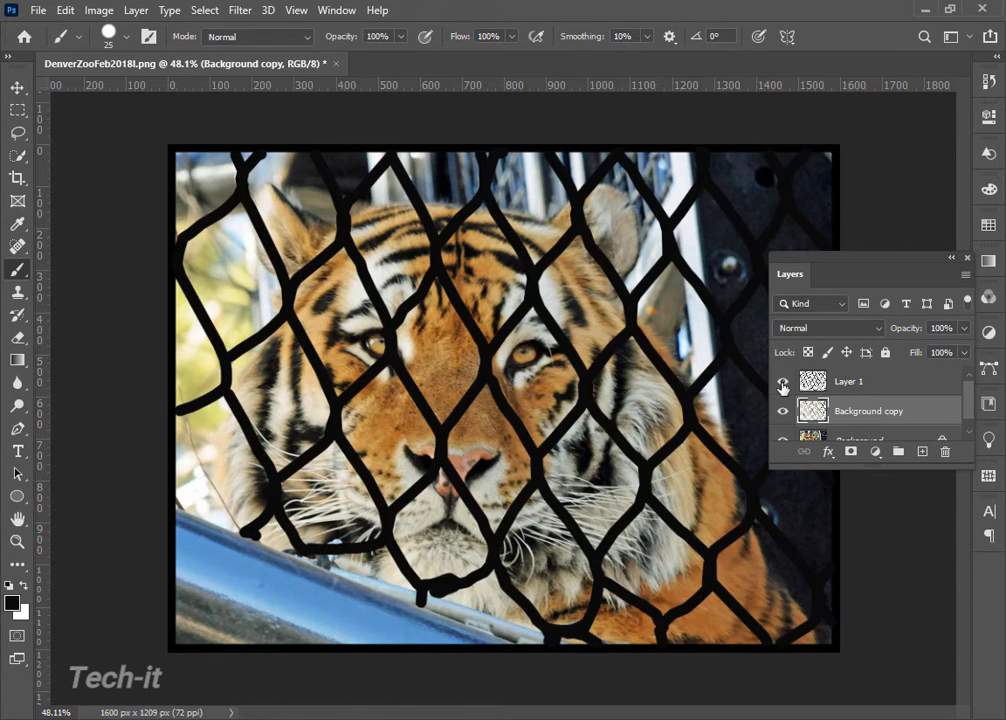
{"action": "left_click", "coordinate": [783, 384]}
{"action": "left_click", "coordinate": [783, 384]}
{"action": "left_click", "coordinate": [783, 384]}
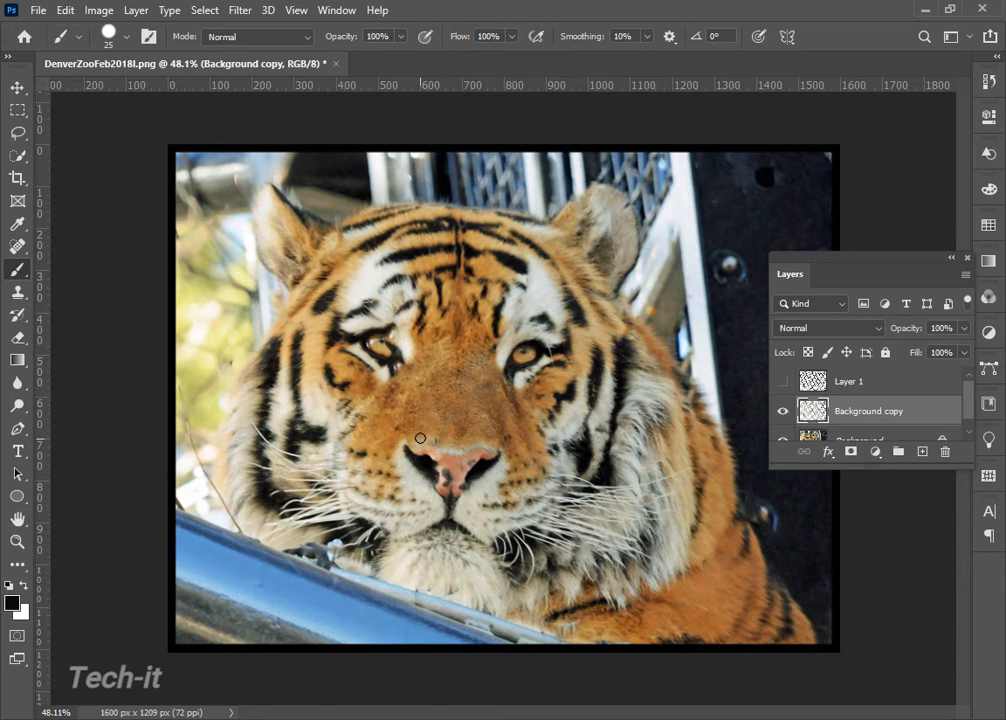
{"action": "scroll", "coordinate": [430, 388], "scroll_direction": "up", "scroll_amount": 2}
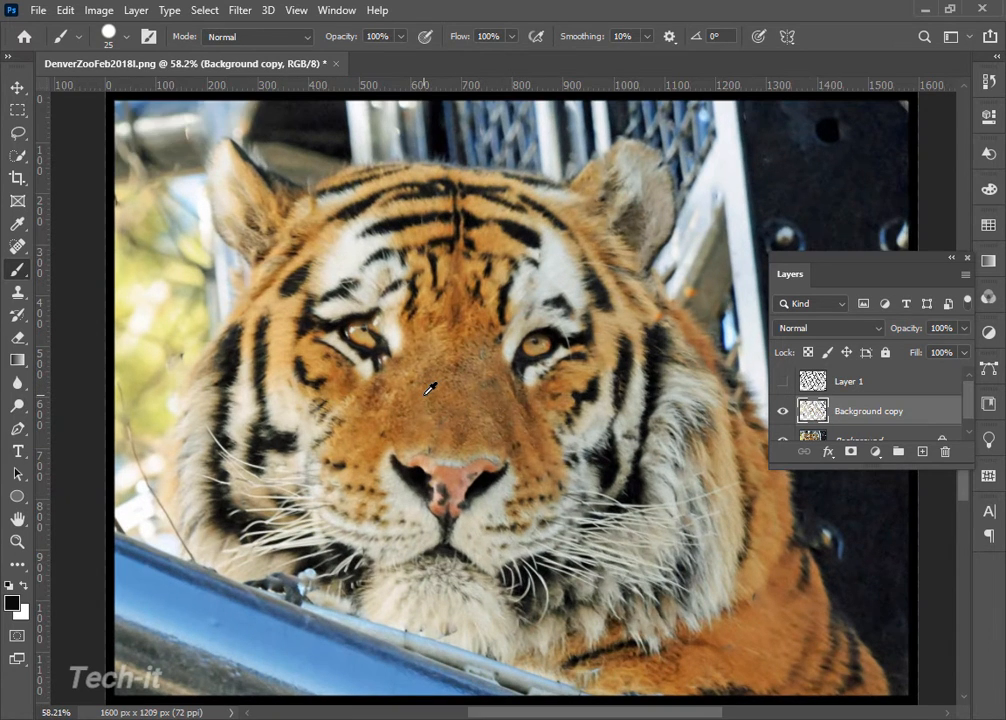